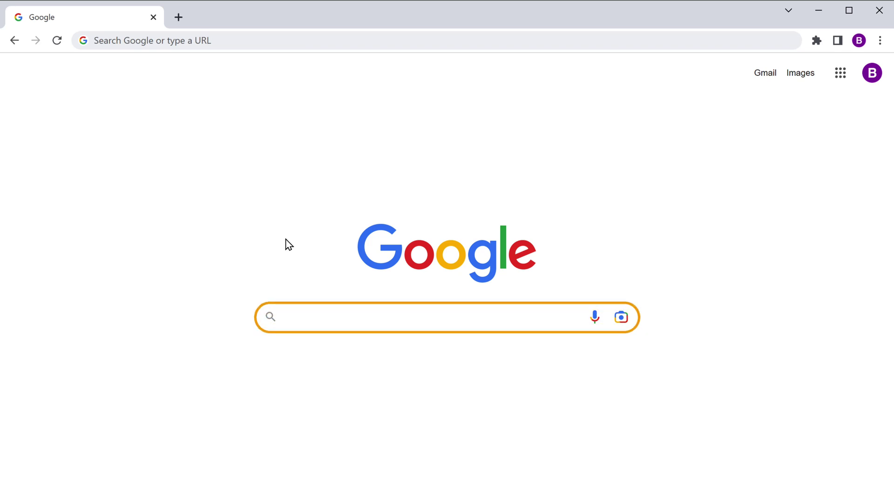
Search Google for 'offers available on dominos'
click(286, 317)
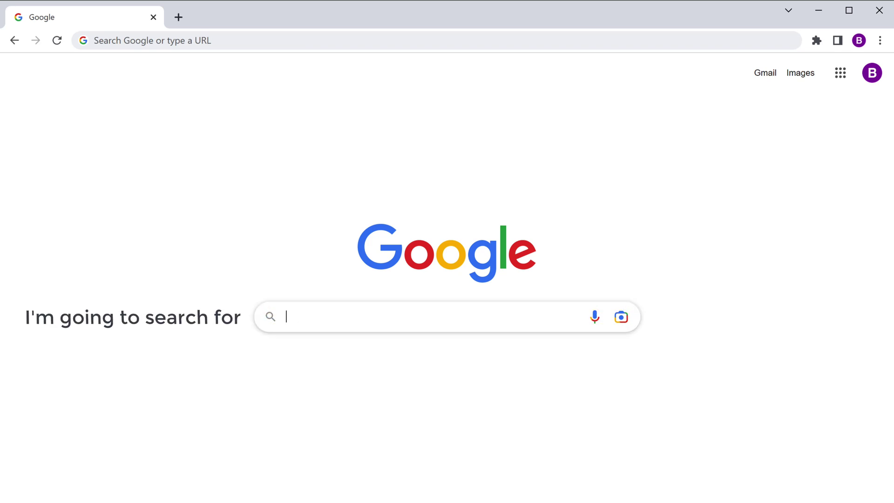
text(offers available on dominos)
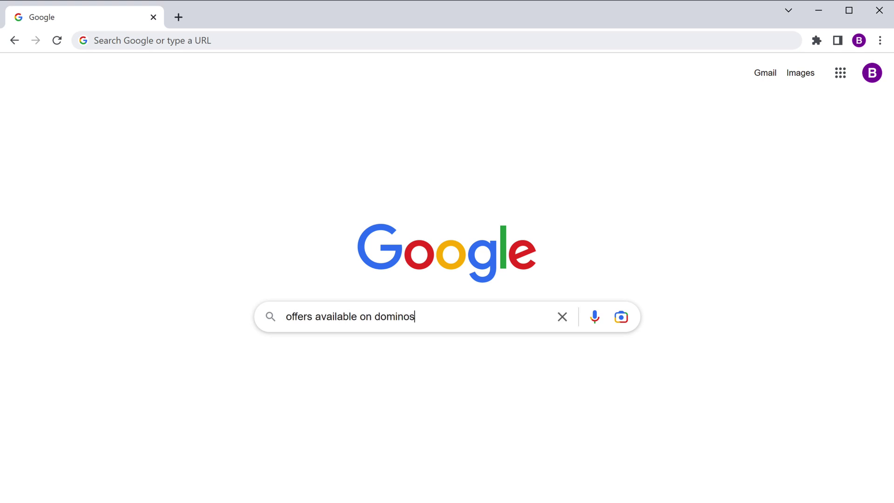
key(Return)
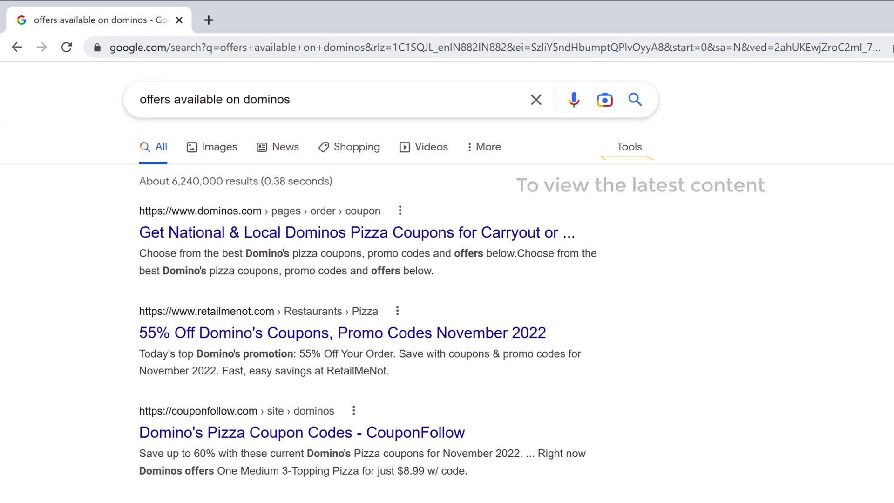
Filter the search results to the past 24 hours using Tools
click(630, 157)
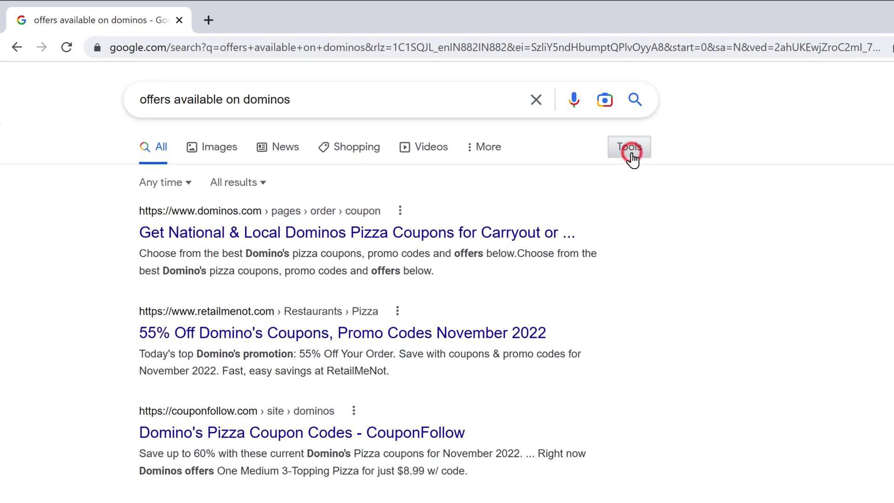
click(187, 183)
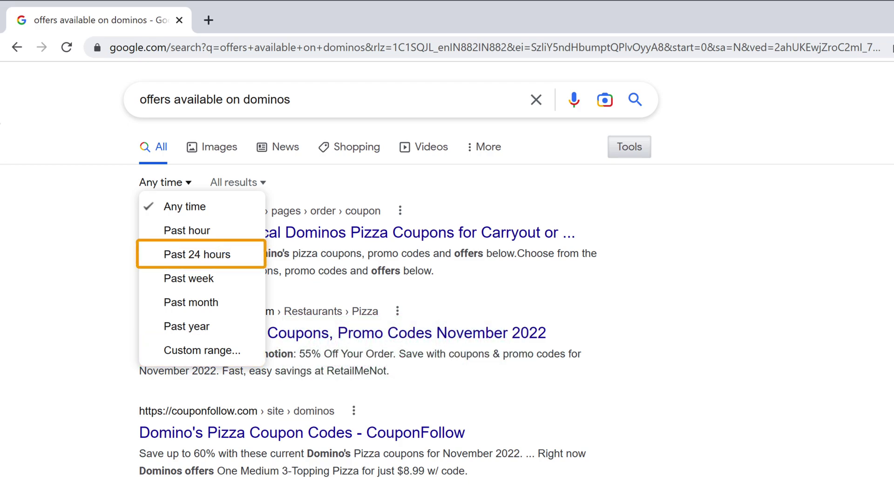
click(194, 255)
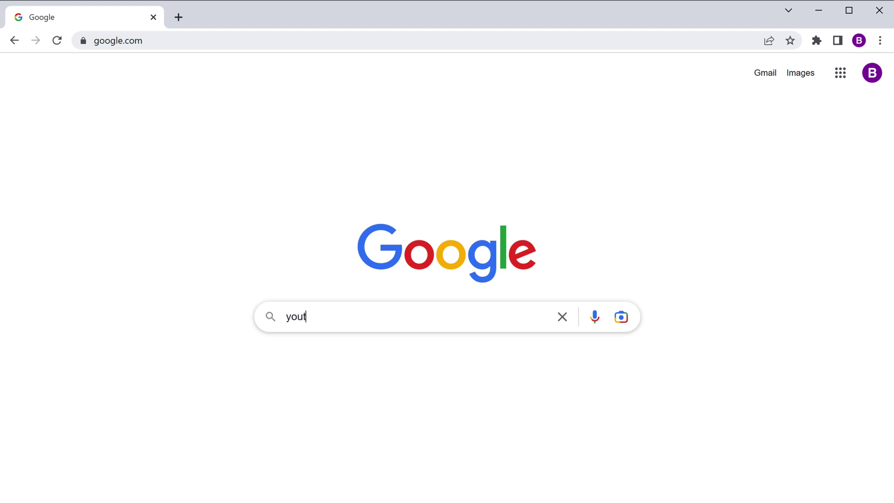
Search Google for 'youtube' and open the YouTube site
text(ube)
key(Return)
click(142, 205)
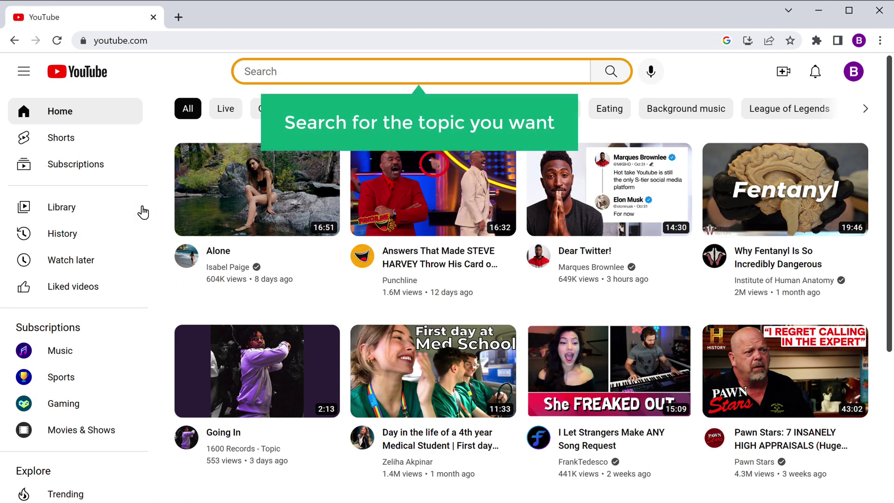
Search YouTube for 'Affiliate Marketing Website' and scroll the video results
click(279, 71)
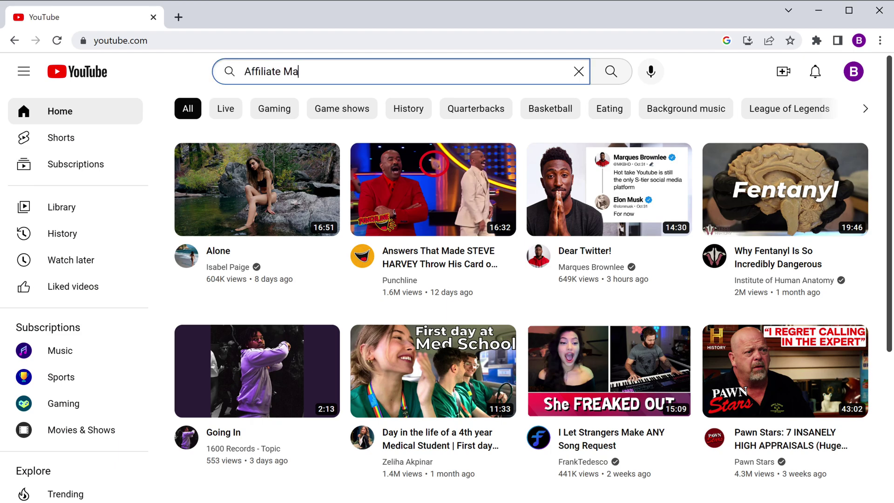
key(Return)
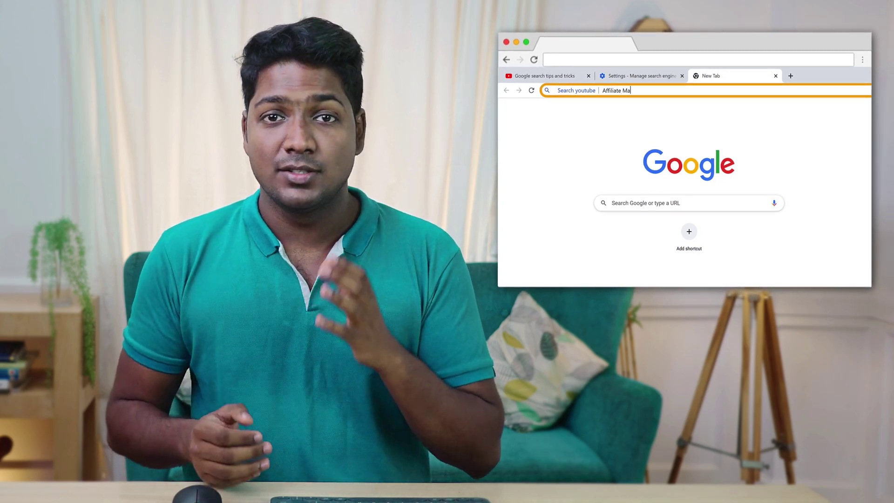
text(arketing Website)
key(Return)
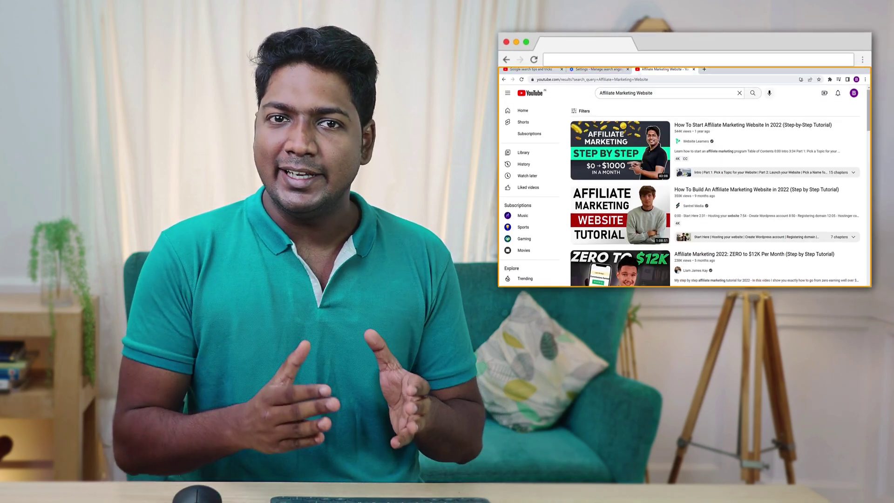
scroll(717, 200, down, 5)
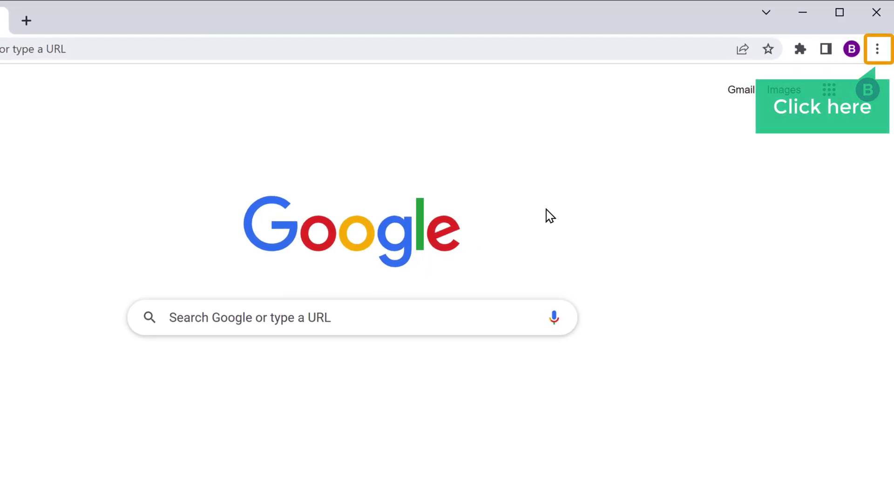
Go to Settings > Search engine > Manage search engines and site search
click(877, 55)
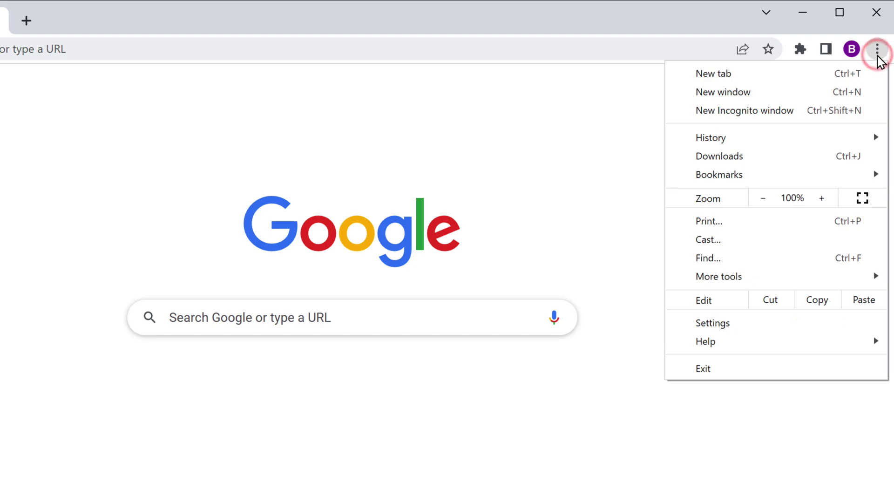
click(713, 325)
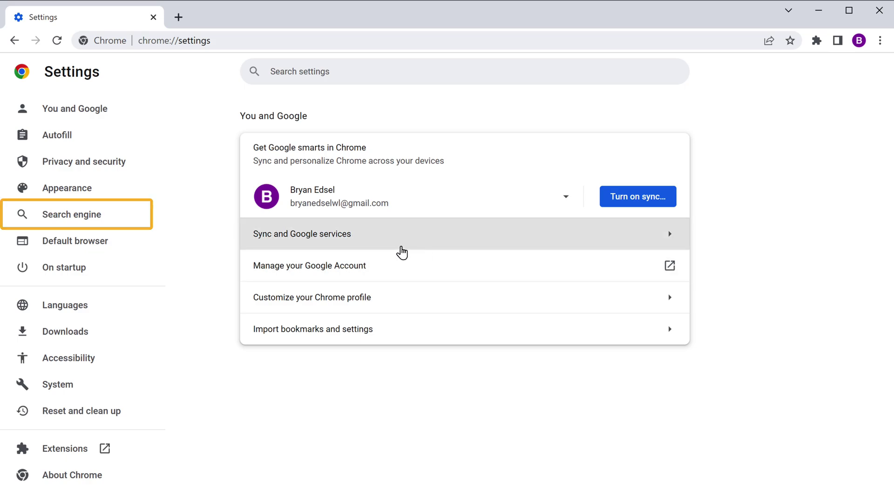
click(71, 223)
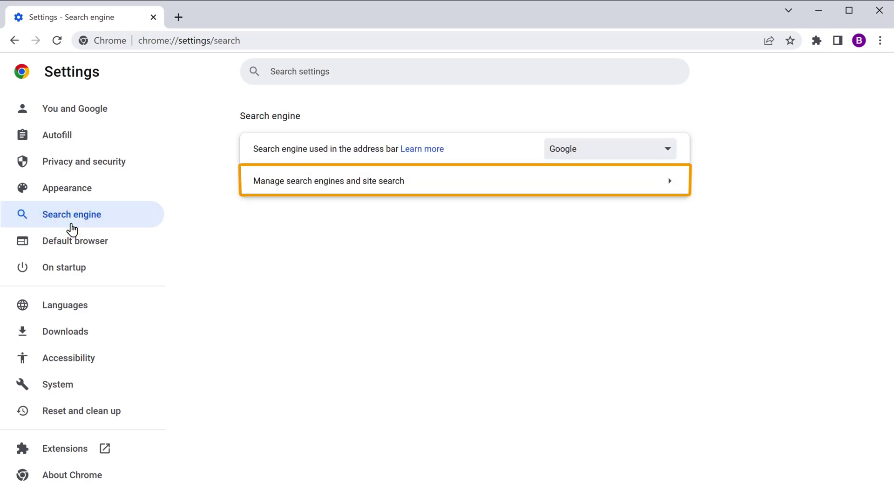
click(317, 189)
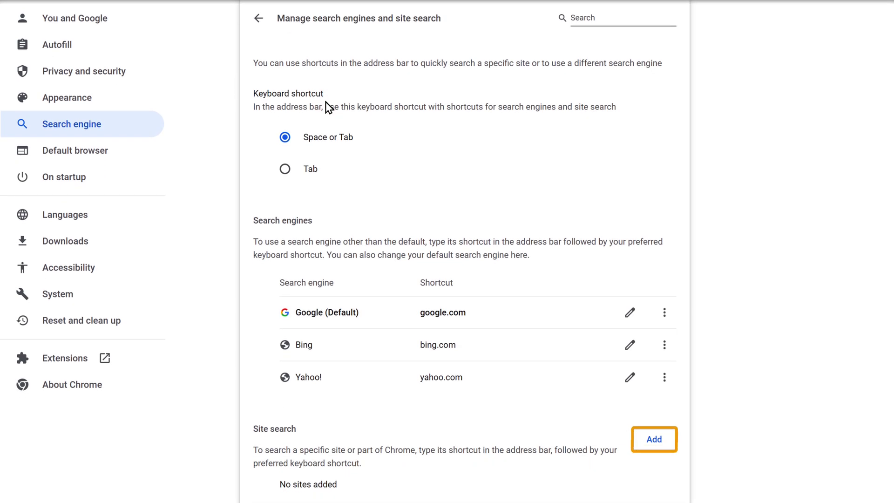
click(653, 441)
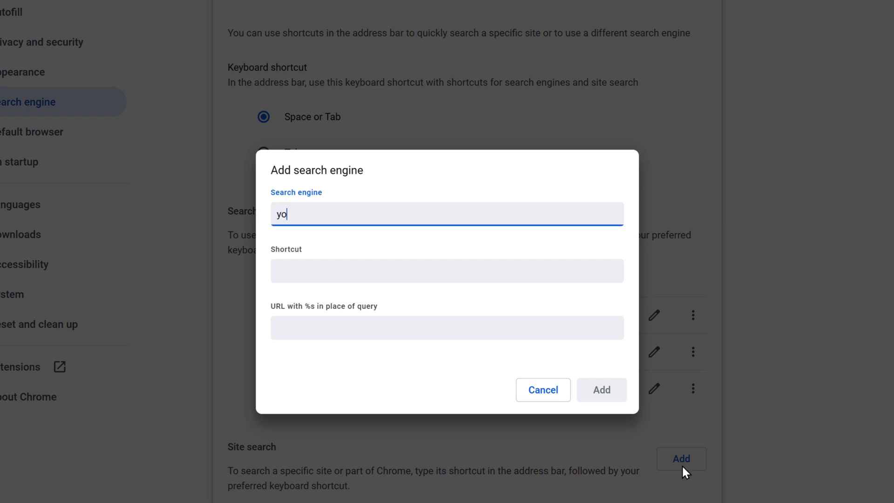
key(Tab)
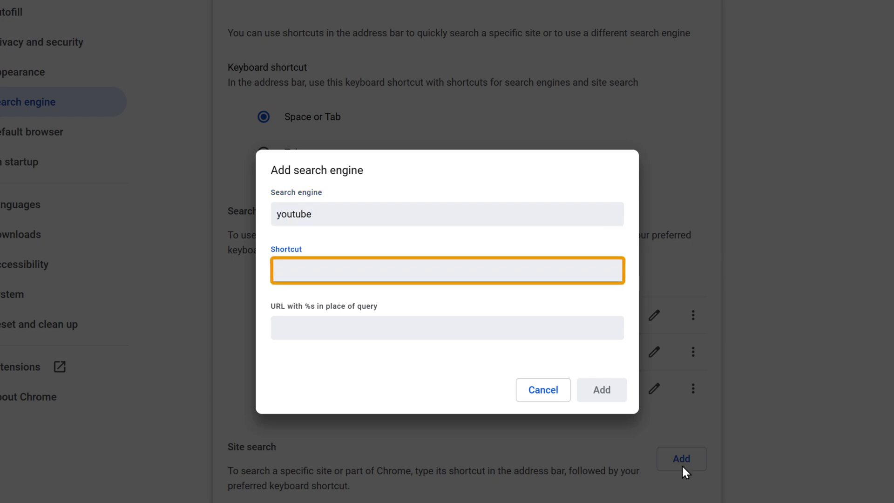
text(y)
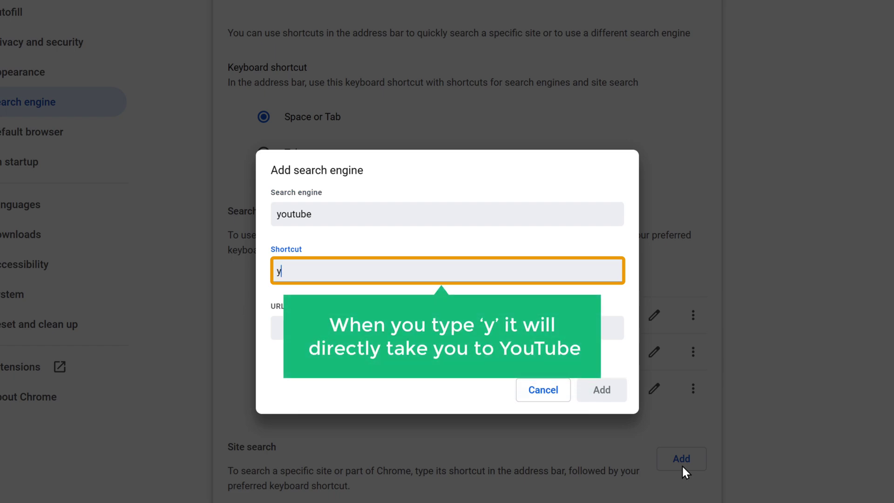
key(Tab)
text(www.youtube.com)
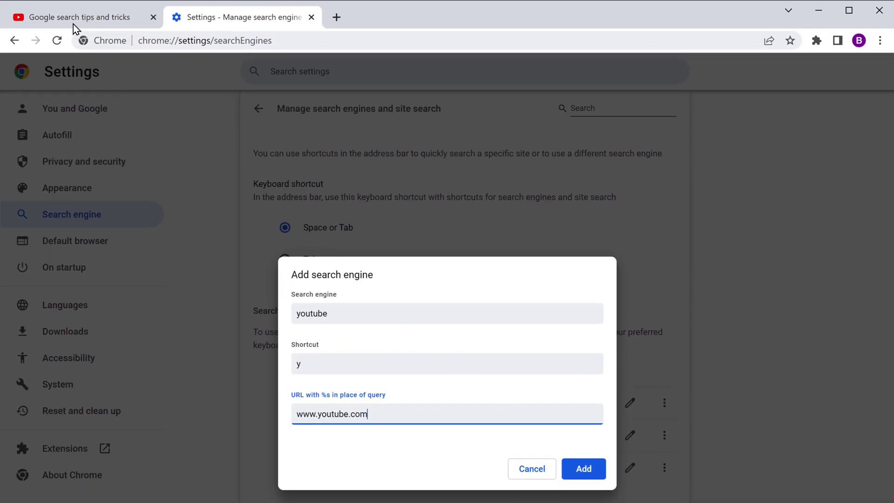
Append the copied /search?q=%s to the URL and save the youtube site search
click(73, 24)
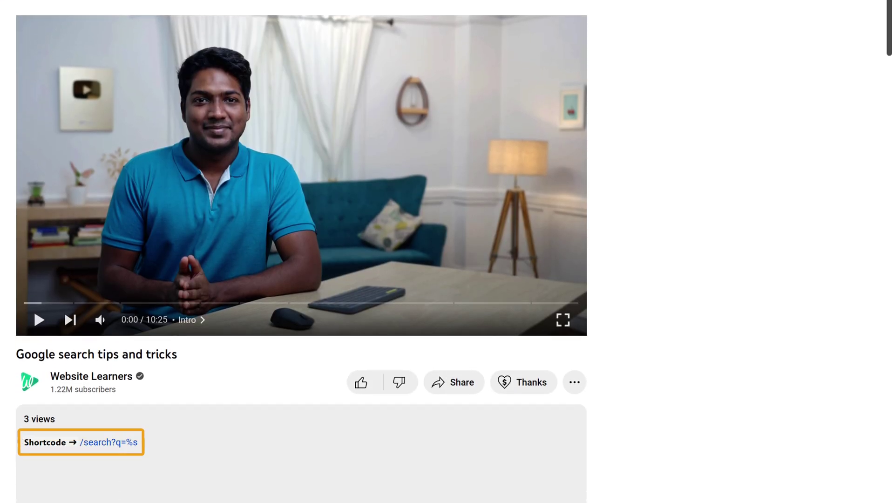
drag(140, 442, 80, 443)
right_click(139, 442)
click(162, 357)
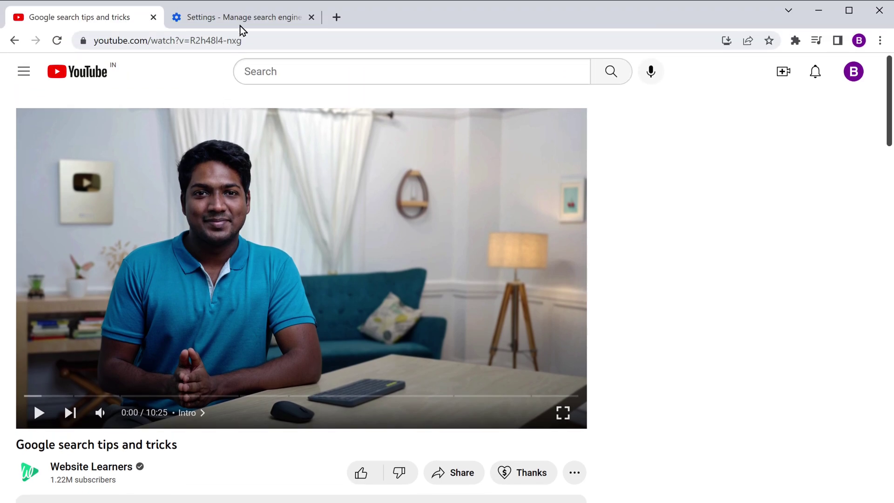
click(239, 24)
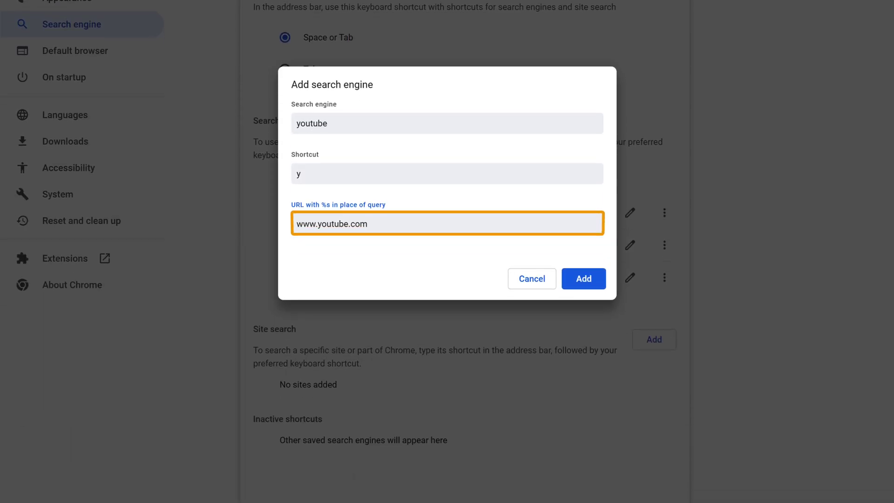
right_click(368, 224)
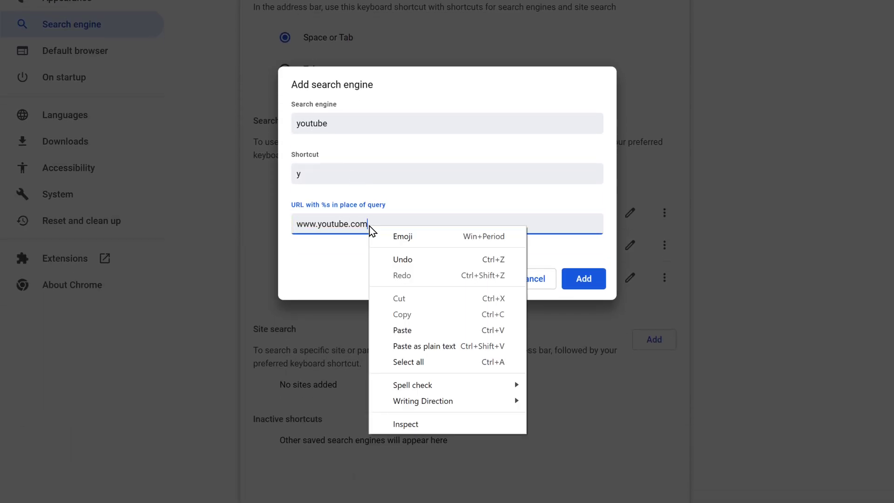
click(403, 333)
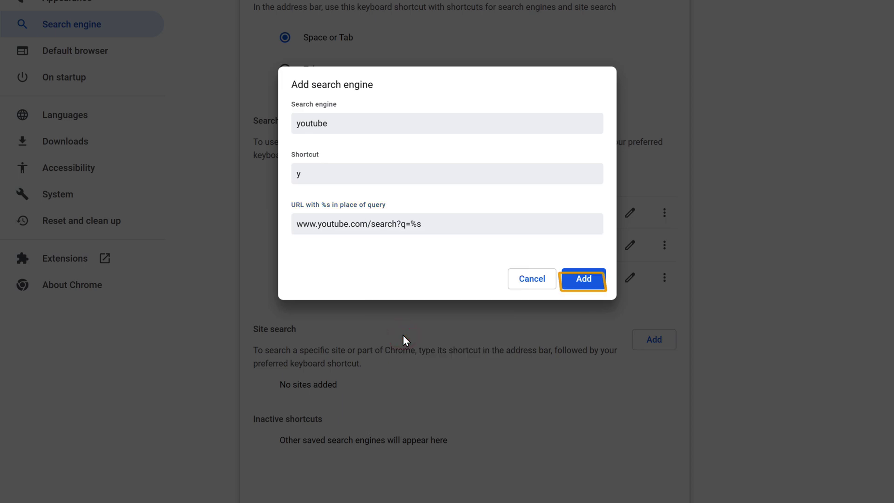
click(584, 285)
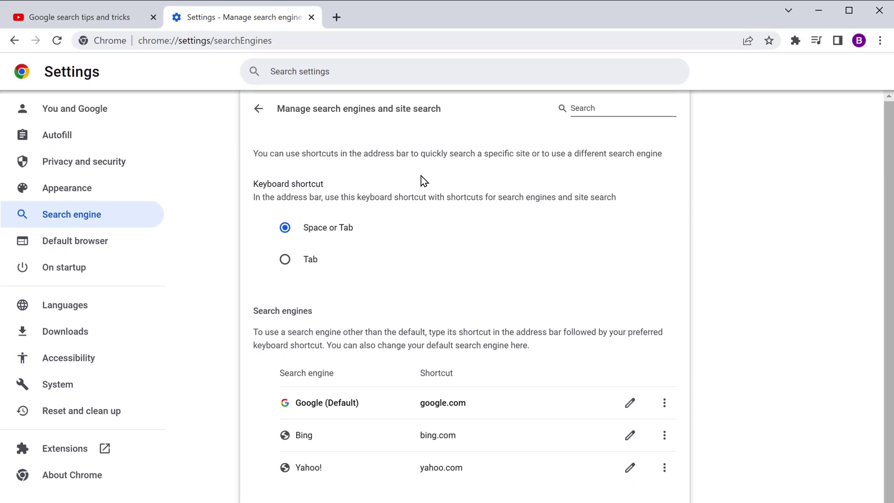
In a new tab, use the y shortcut to search YouTube for 'Affiliate Marketing Website'
click(336, 18)
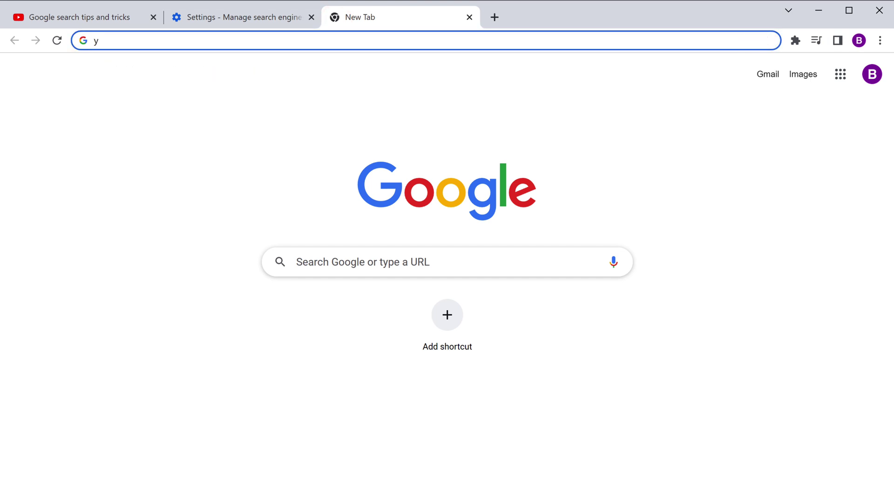
key(space)
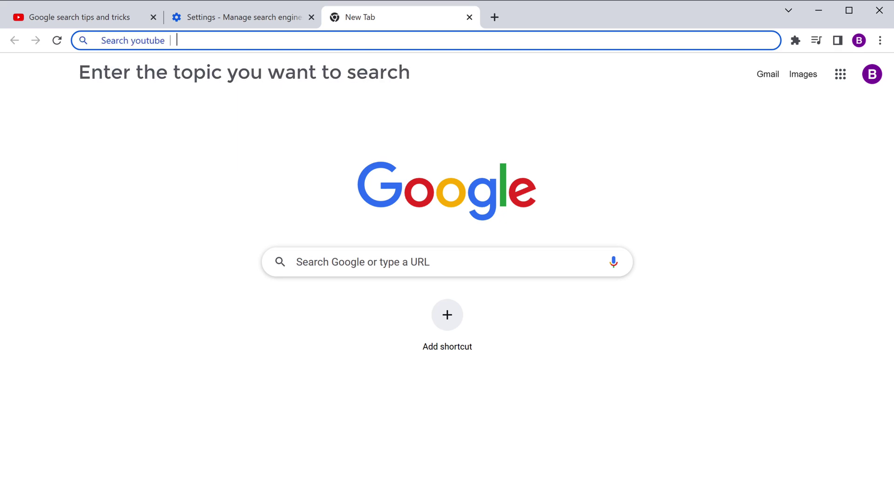
text(Affiliate Marketing Website)
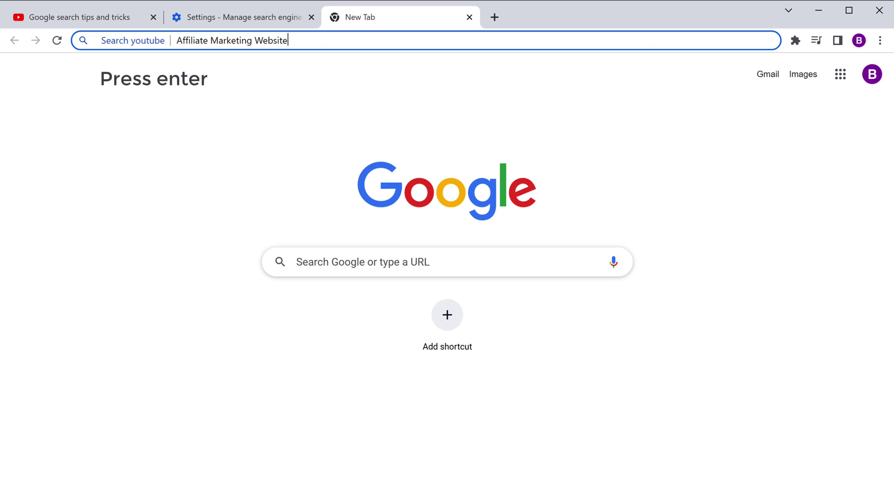
key(Return)
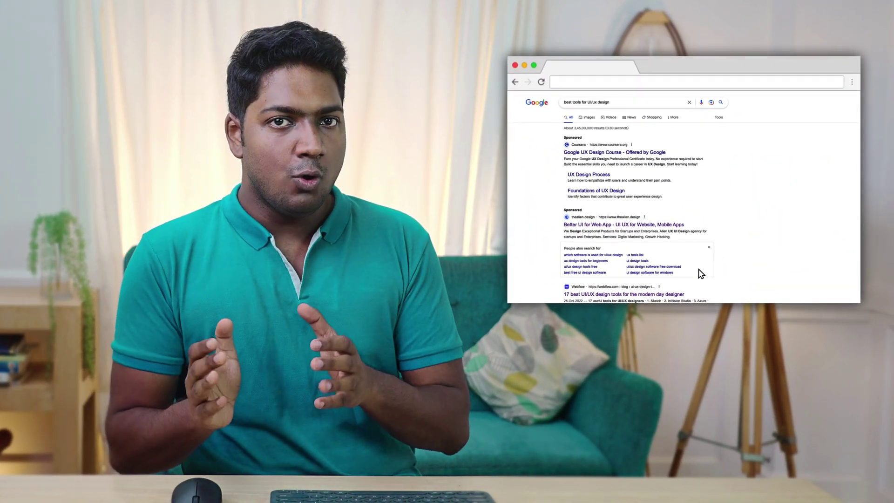
Open the Webflow UI/UX design tools article, then go back to the Google results
click(646, 294)
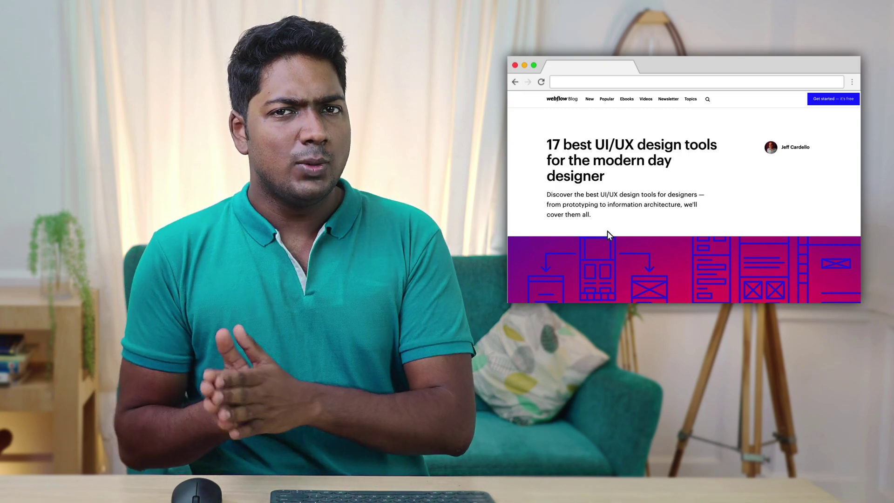
click(515, 82)
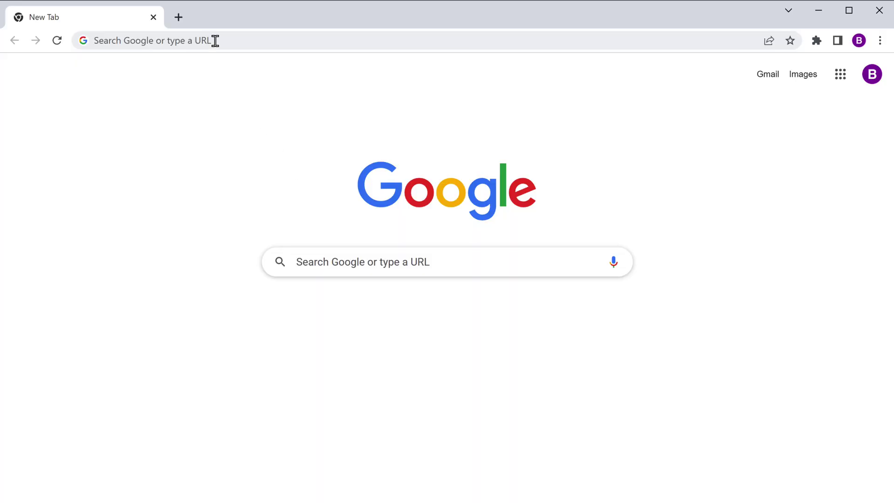
Open chrome://flags and search the experiments for 'side search'
click(215, 40)
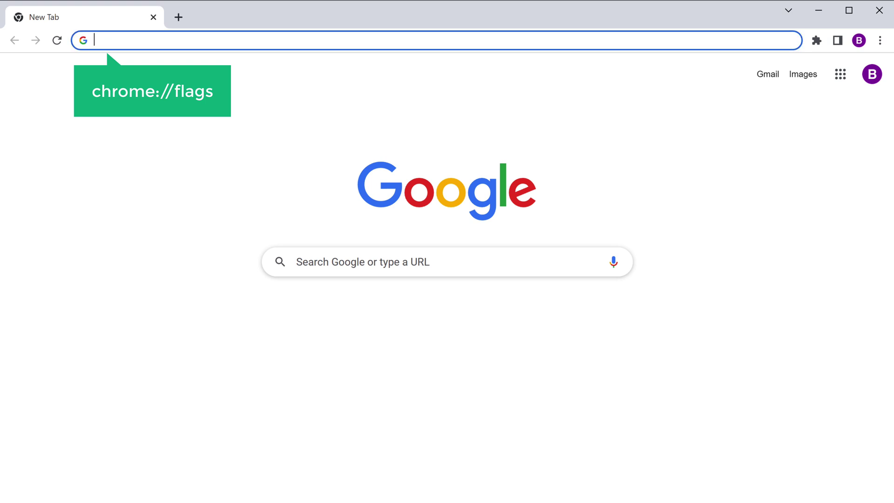
text(chrome://flags)
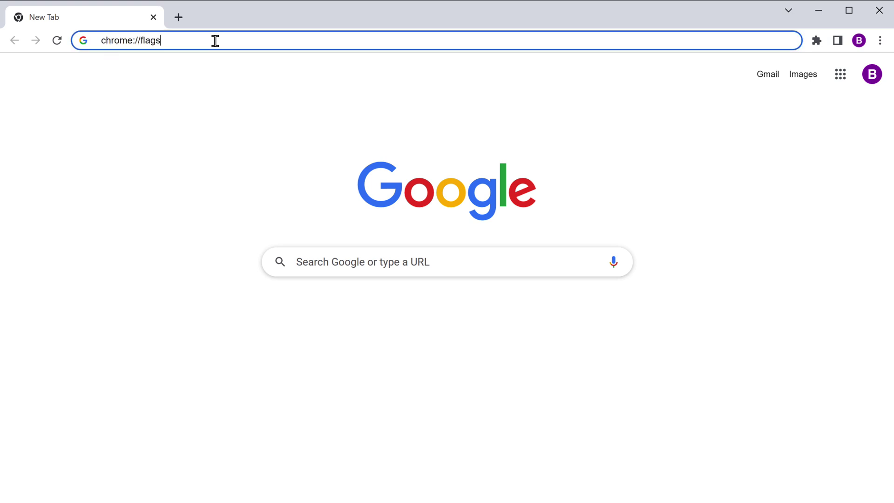
key(Return)
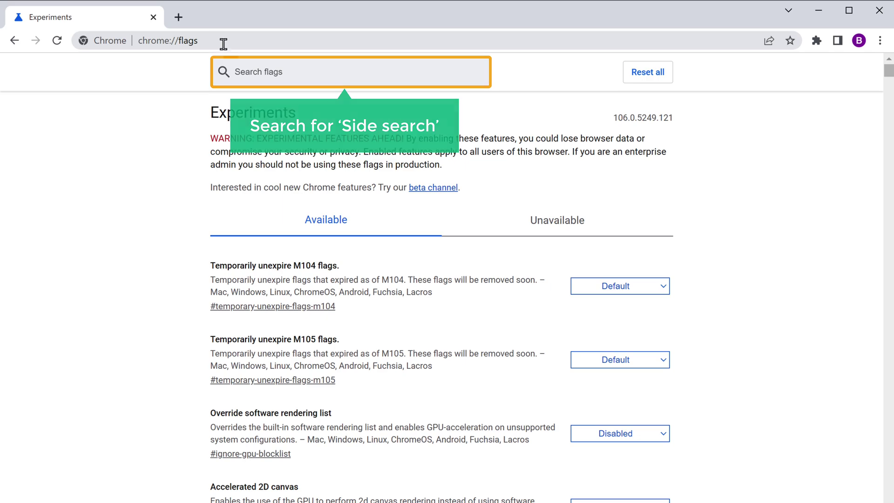
click(289, 72)
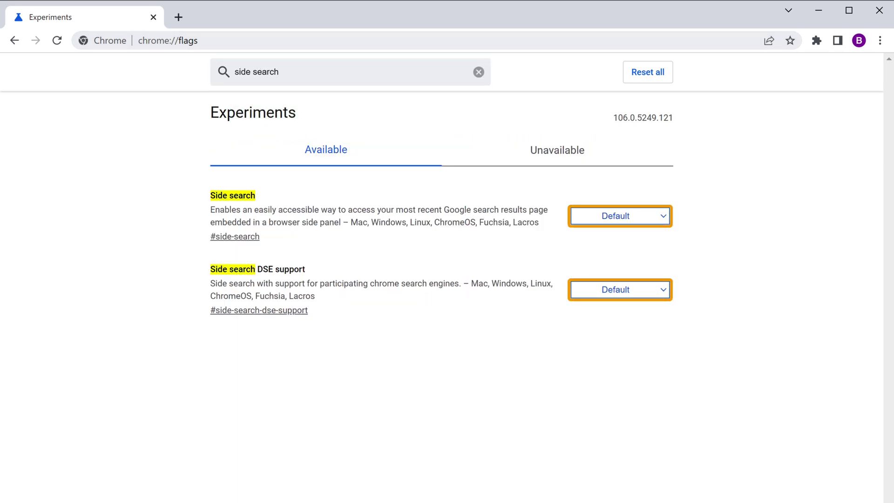
Set Side search and Side search DSE support to Enabled and relaunch Chrome
click(662, 220)
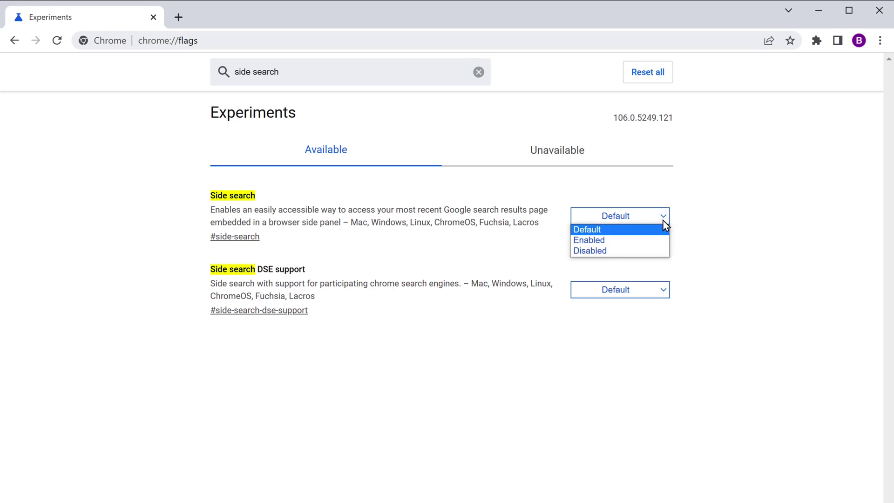
click(589, 241)
click(663, 292)
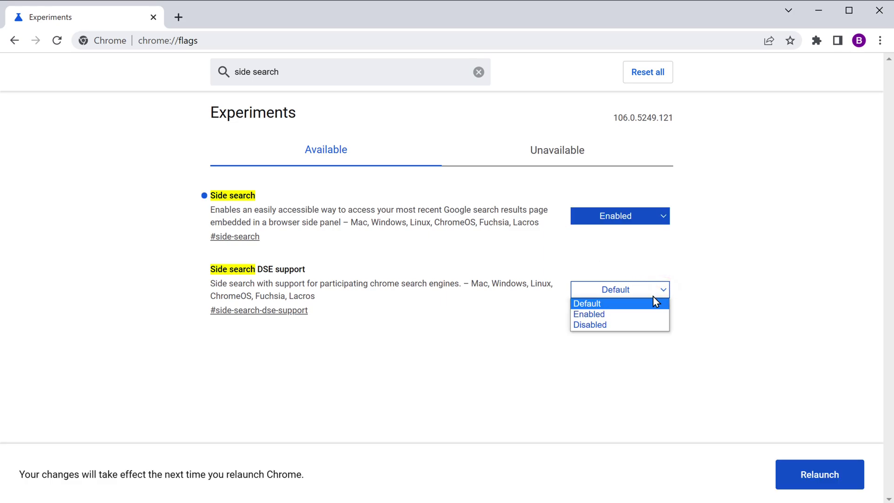
click(589, 315)
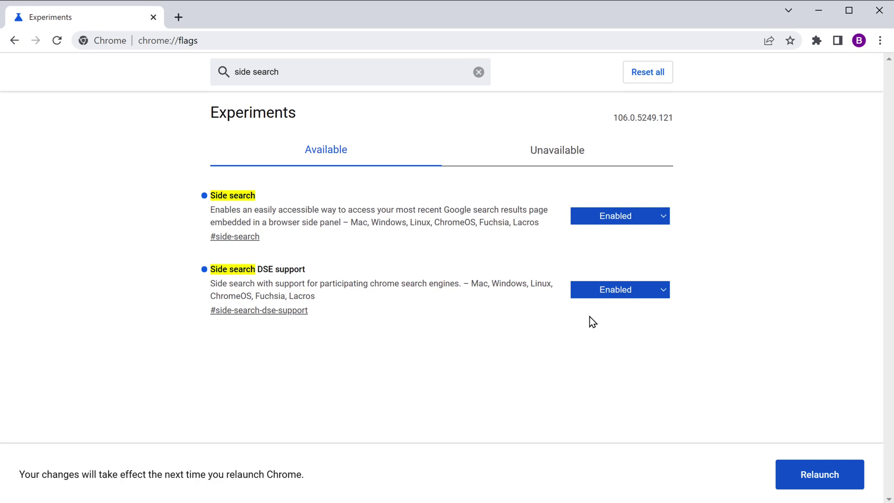
click(823, 483)
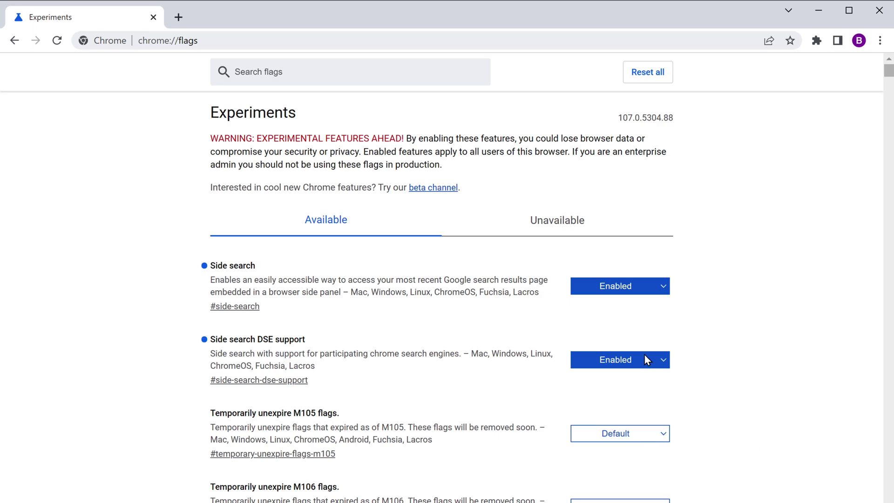
In a new tab, search Google for 'best tools for ui ux design'
click(179, 19)
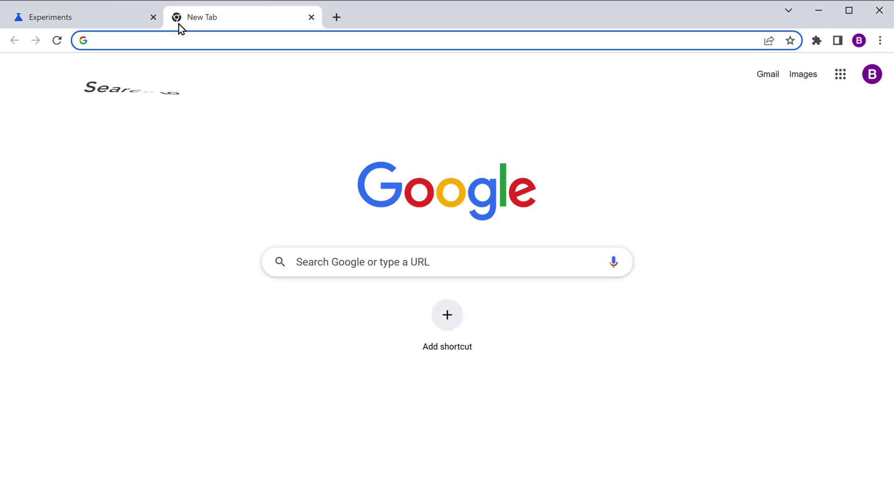
text(best tools for ui ux design)
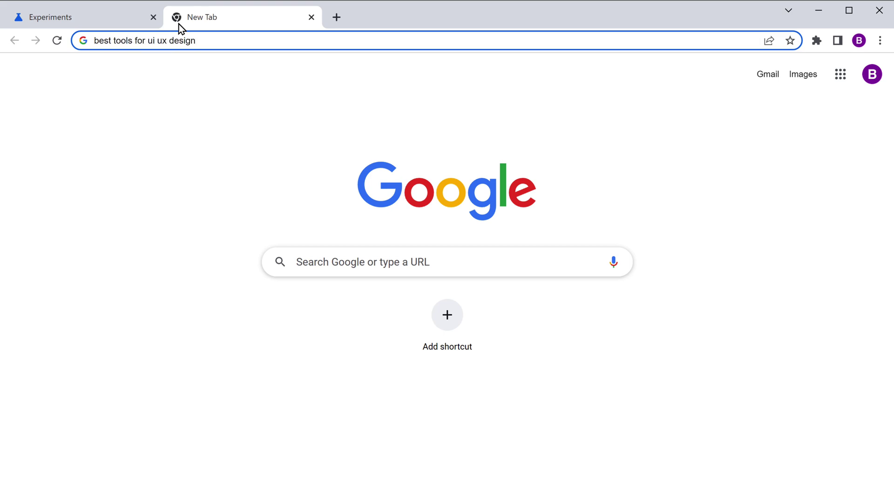
key(Return)
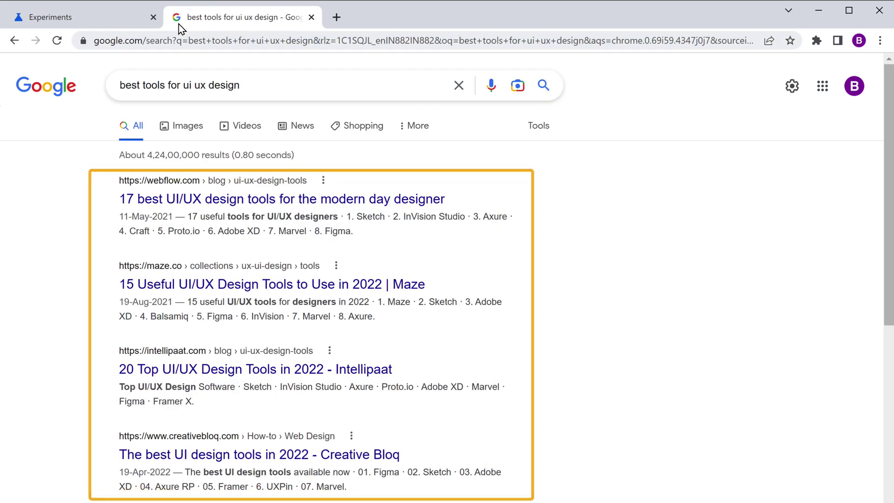
Open the Webflow article, show results in the side search panel, and open Maze
click(154, 200)
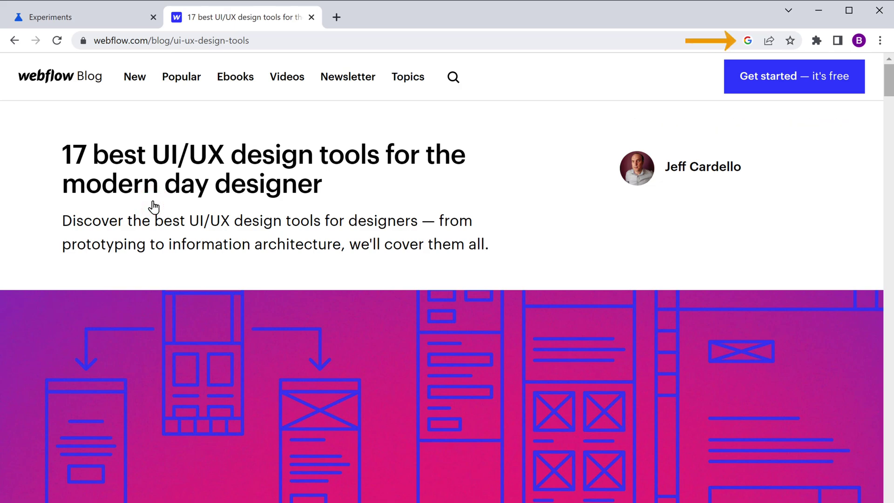
click(747, 42)
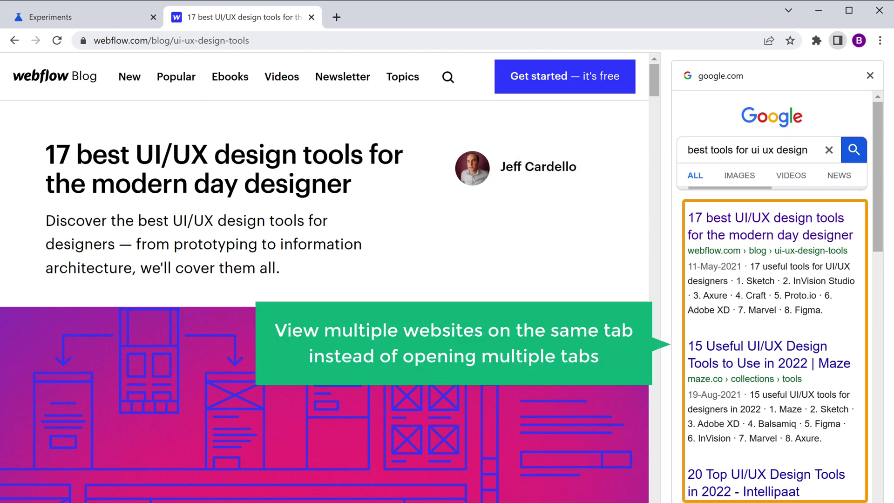
click(719, 353)
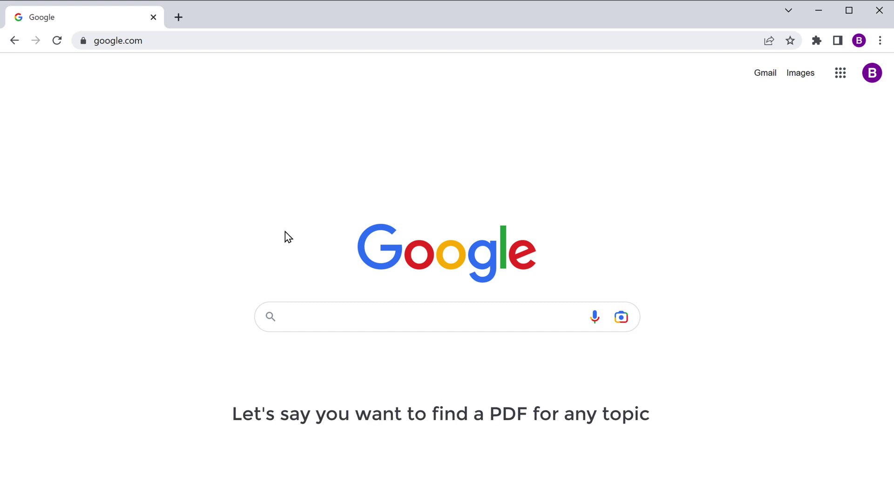
Search 'creating website filetype:pdf' and open the Sitecore PDF result
click(288, 316)
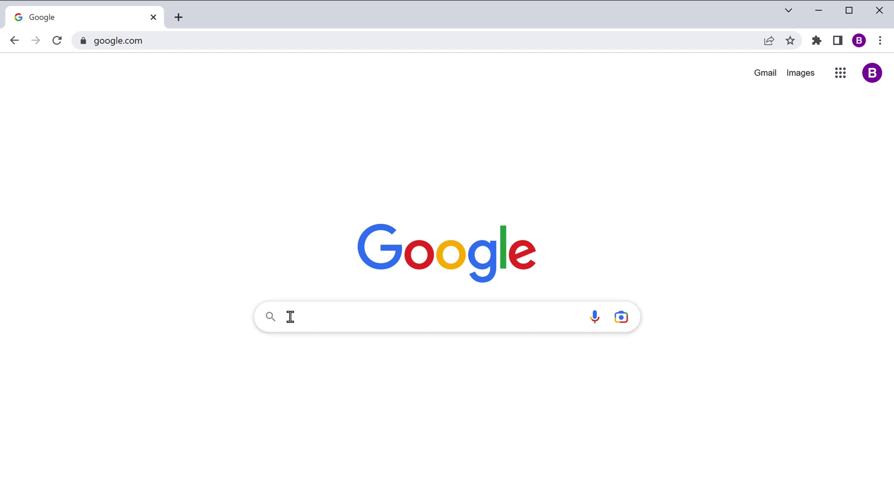
text(creating website)
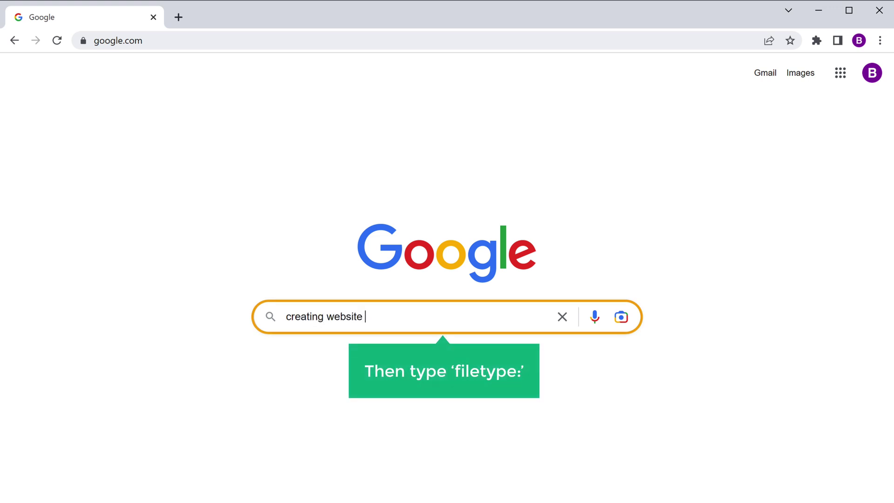
text( filetype:)
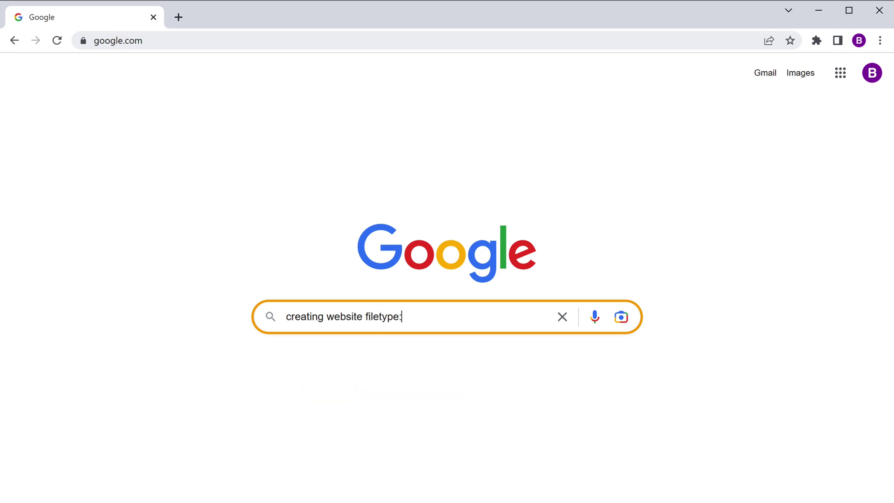
text(pdf)
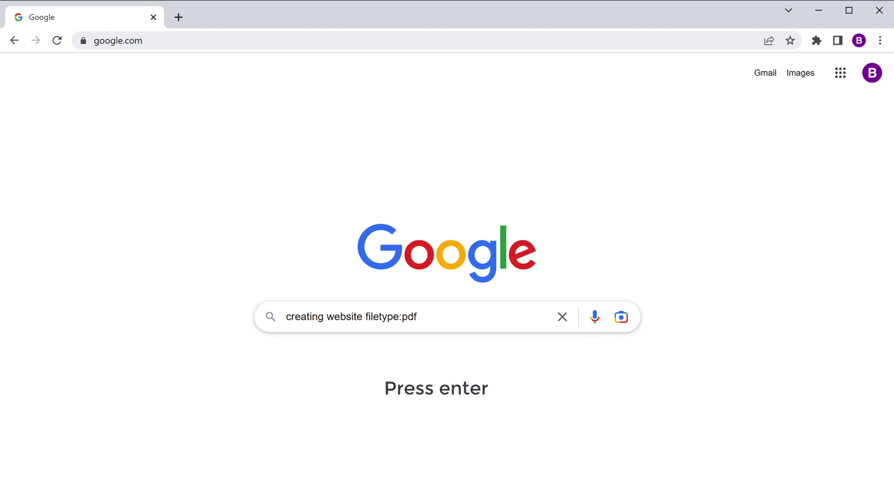
key(Return)
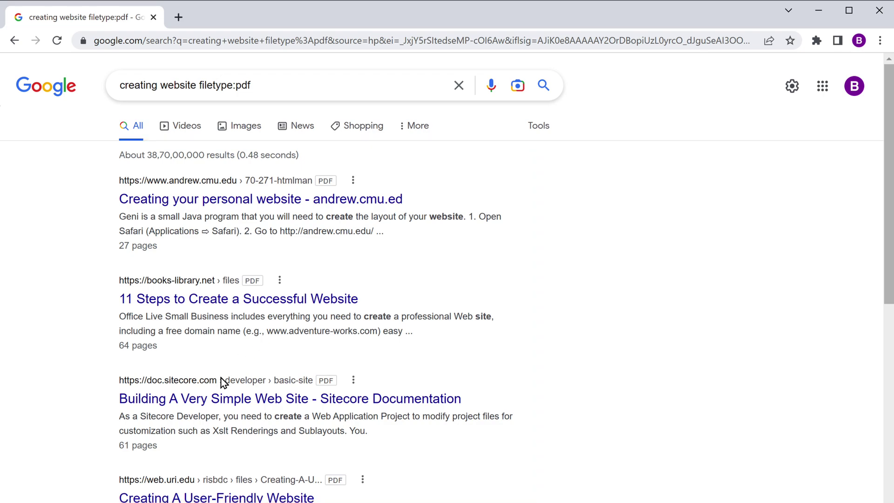
click(197, 404)
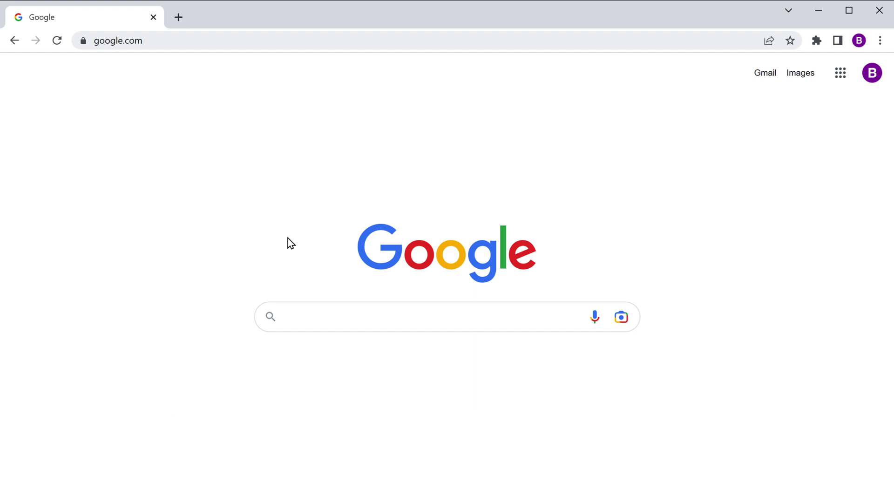
Search Google for related:ebay.com to list sites similar to eBay
click(286, 317)
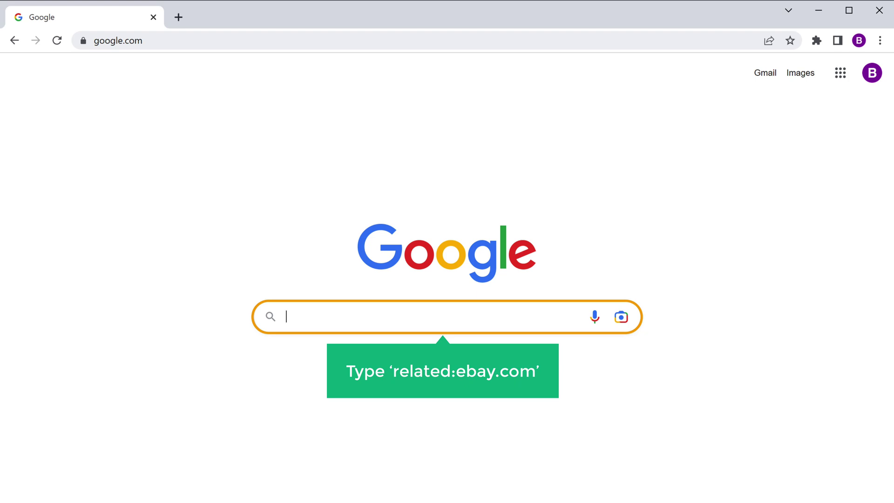
text(related:ebay.com)
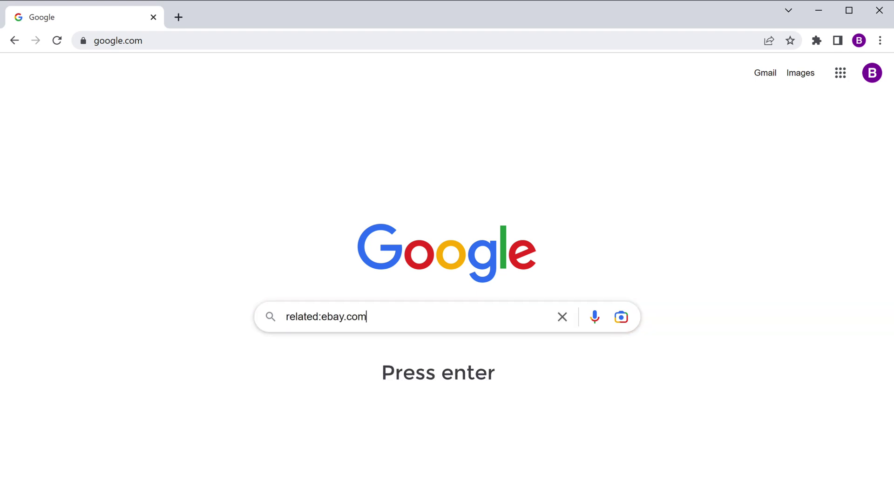
key(Return)
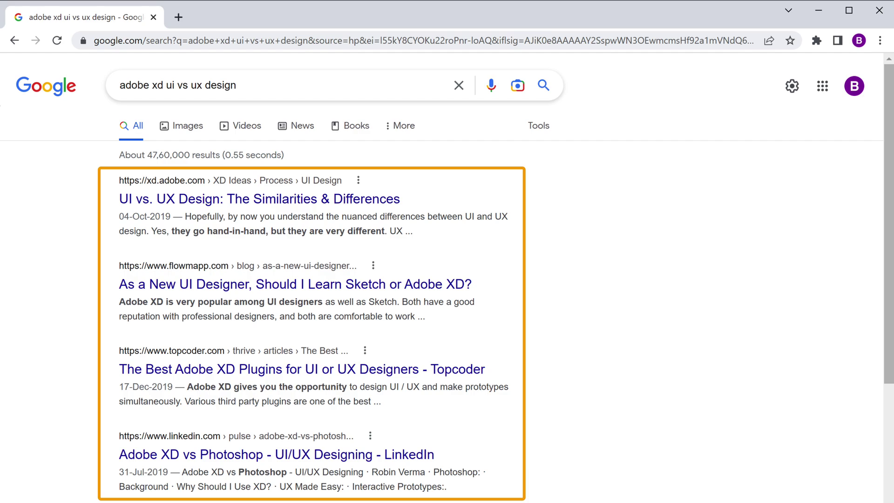
Open the Adobe UI vs. UX Design article and find 'Design' on the page (98 matches)
click(186, 205)
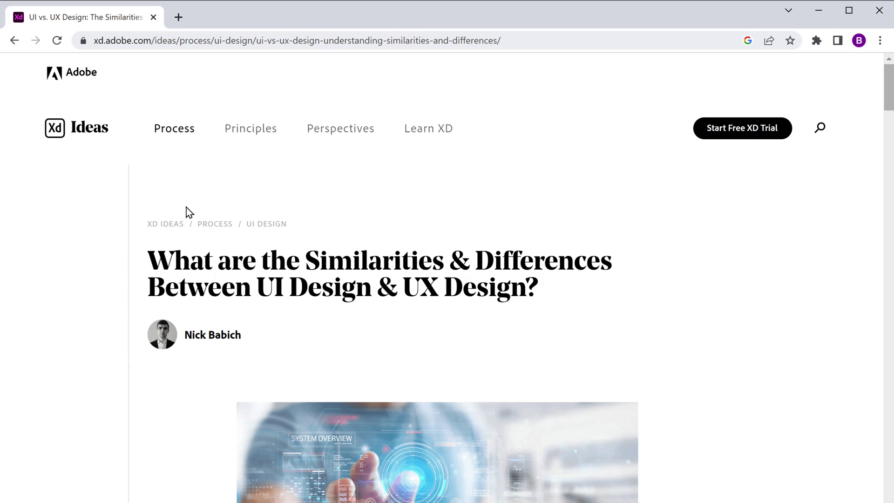
key(ctrl+f)
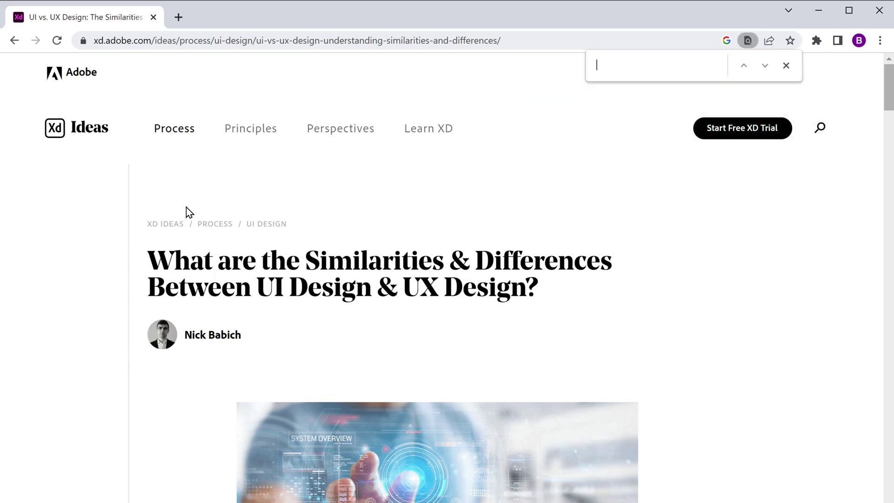
text(Design)
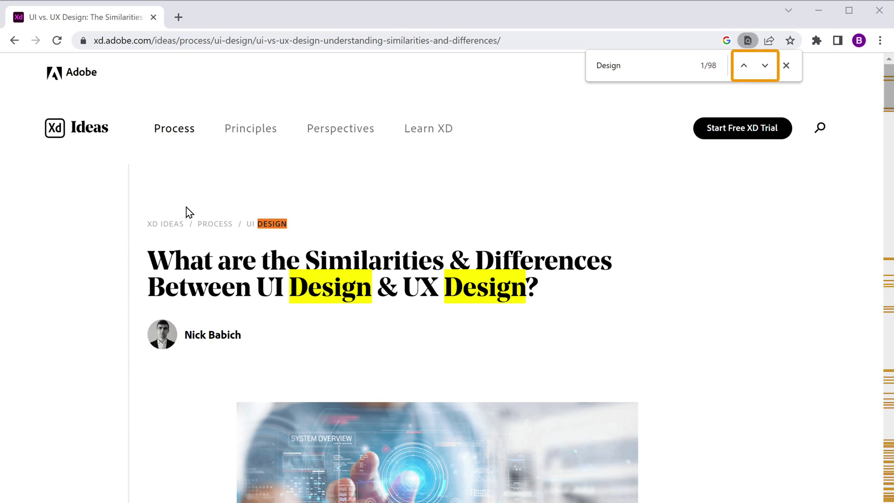
Step forward through the 'Design' matches to the eighth of 98
click(765, 69)
click(765, 69)
click(765, 69)
click(765, 69)
click(765, 69)
click(765, 69)
click(765, 68)
click(765, 69)
click(765, 68)
click(765, 69)
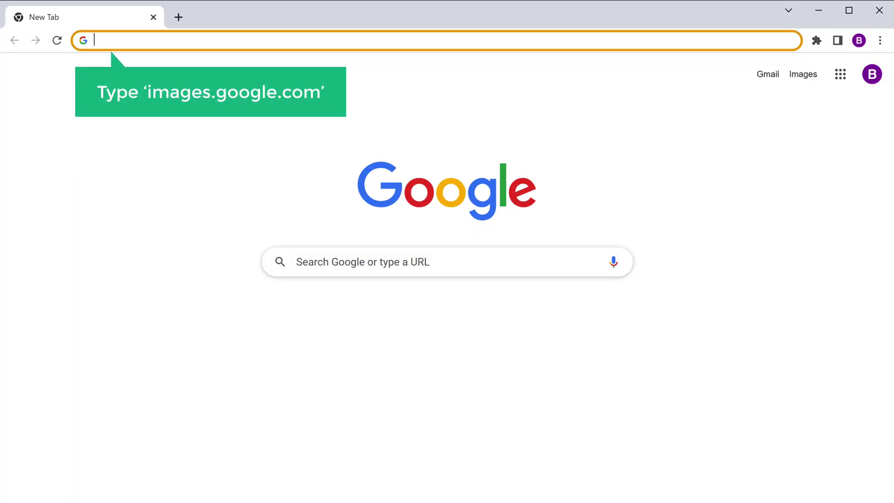
Load Google Images and run a Lens search with the speaker image from Downloads
text(images.google.com)
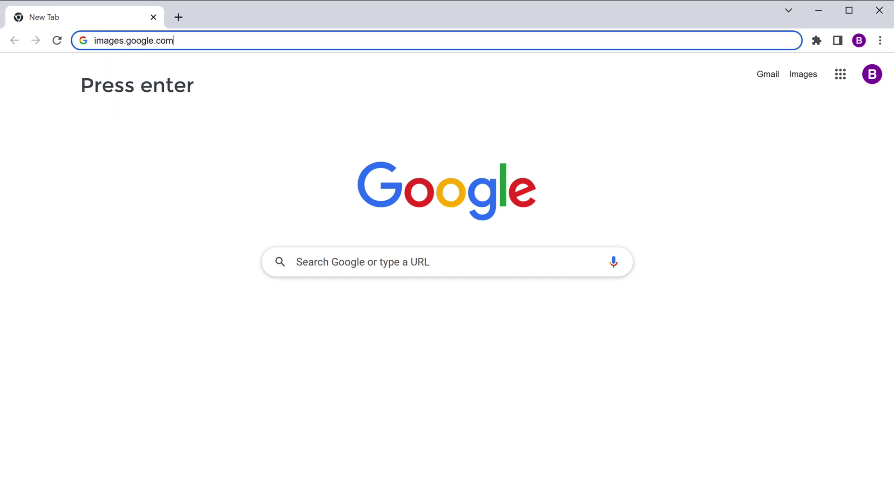
key(Return)
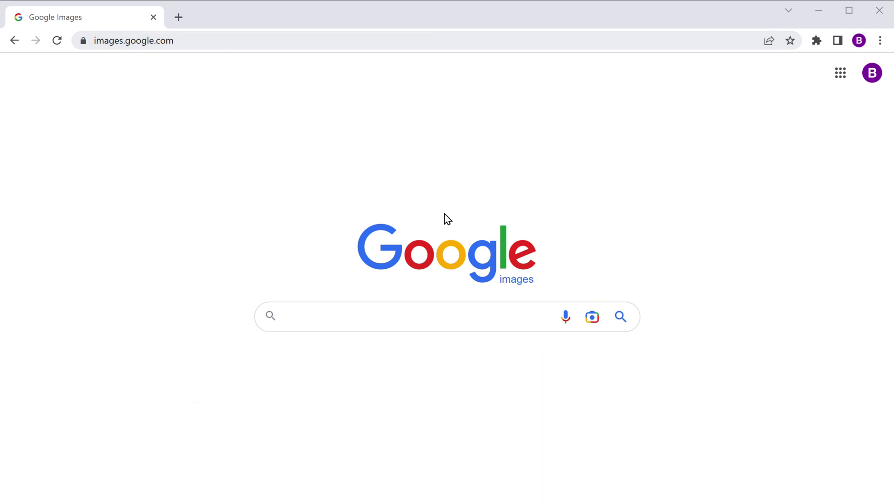
click(592, 319)
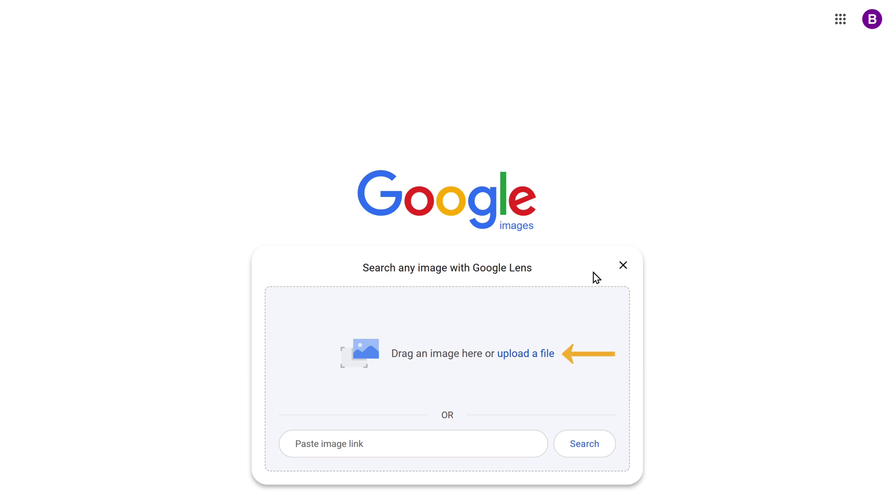
click(525, 358)
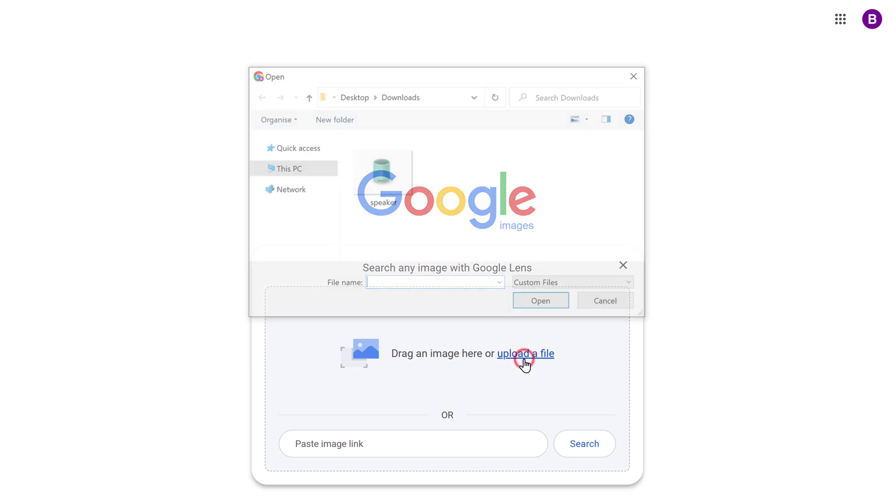
click(378, 173)
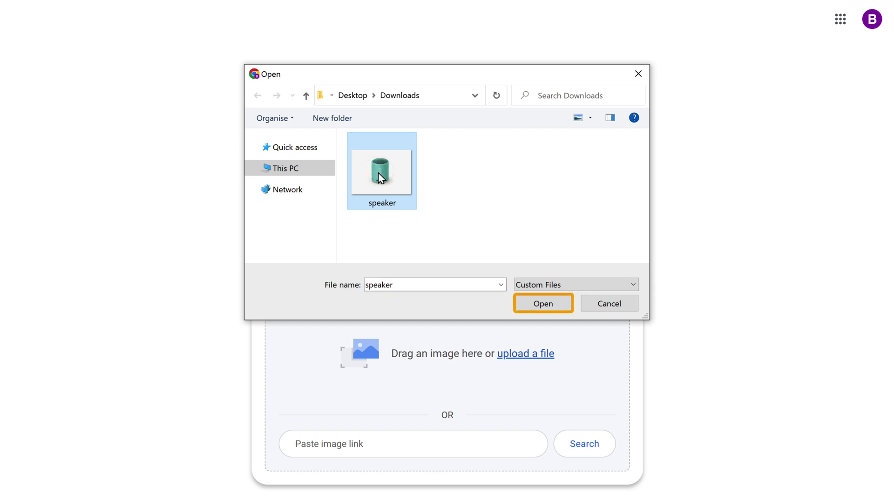
click(543, 305)
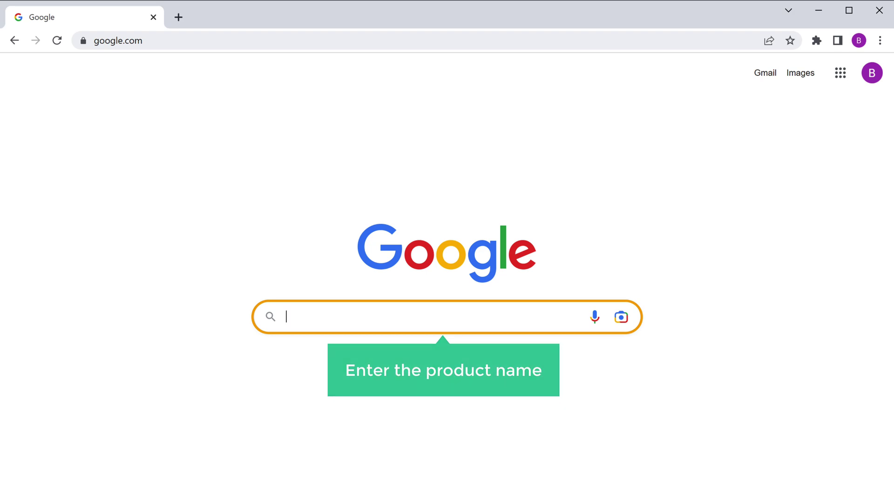
Search 'headphone $200..$1000' and browse the matching Shopping results
text(headphone)
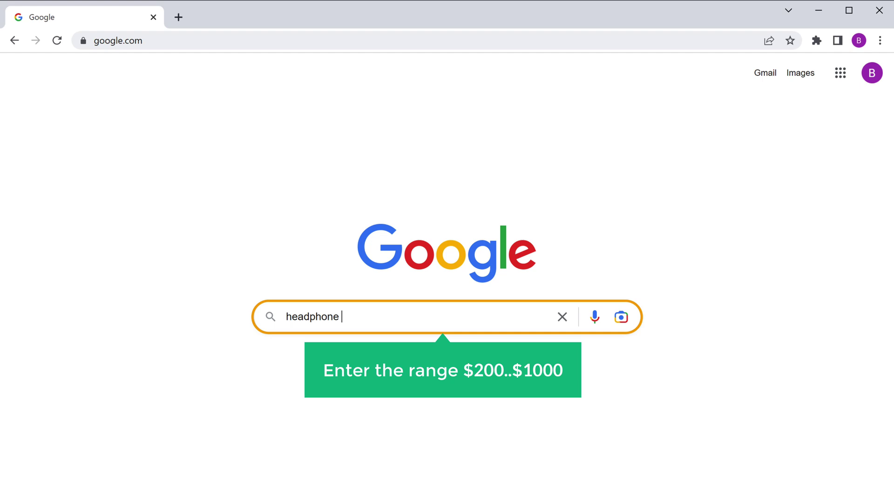
text($200..$1000)
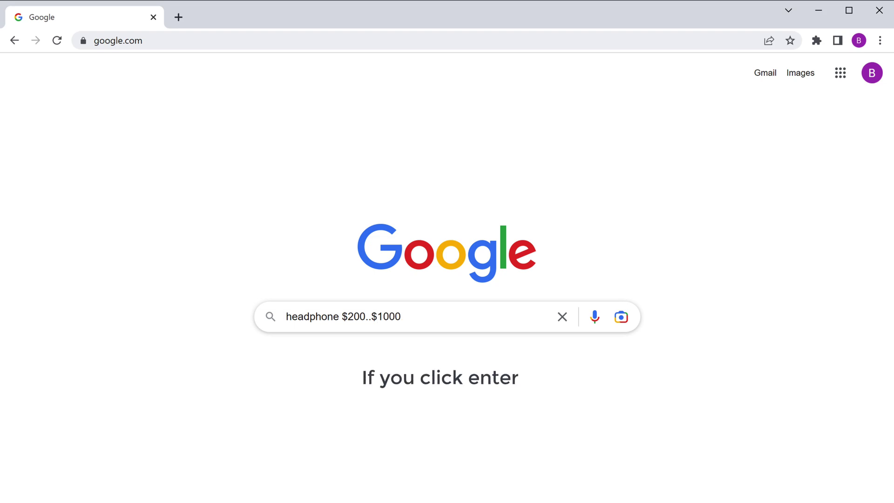
key(Return)
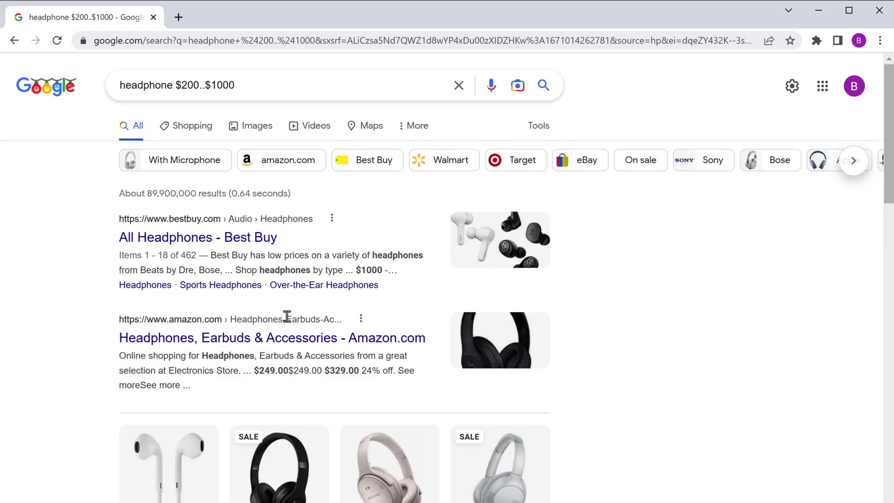
click(190, 135)
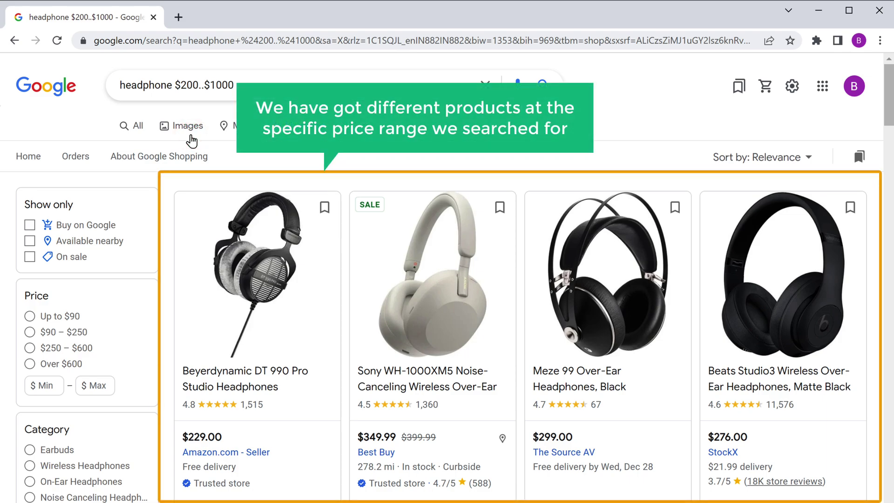
scroll(192, 140, down, 5)
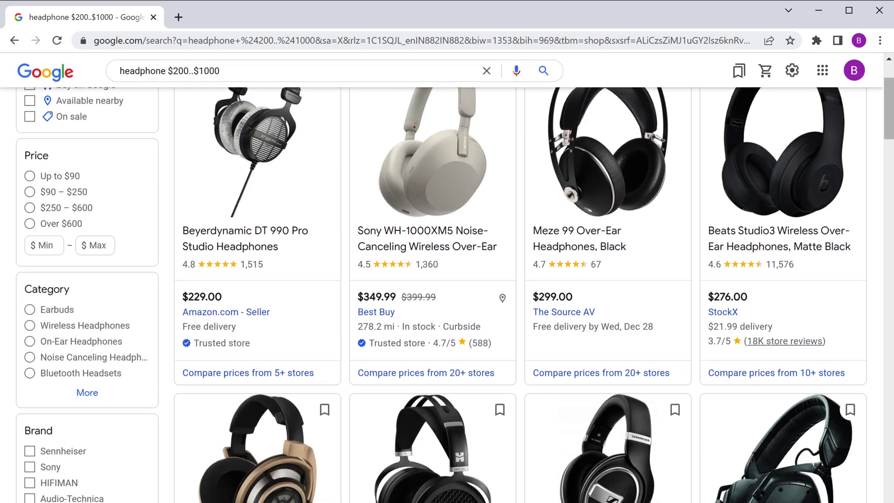
scroll(454, 295, down, 6)
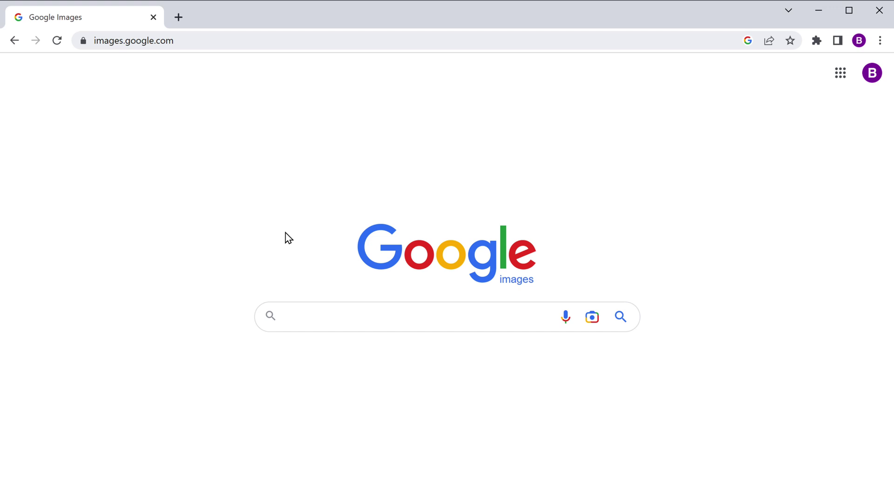
Run a Google Images search for 'gadgets'
click(291, 315)
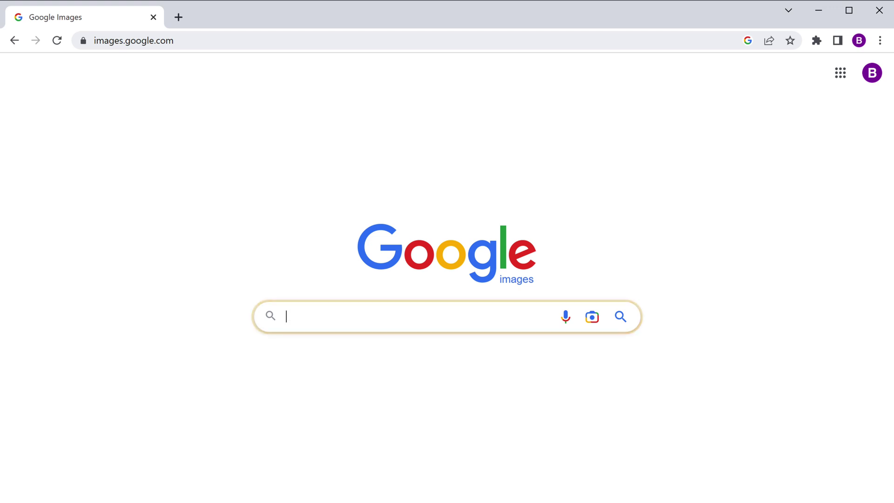
text(gadgets)
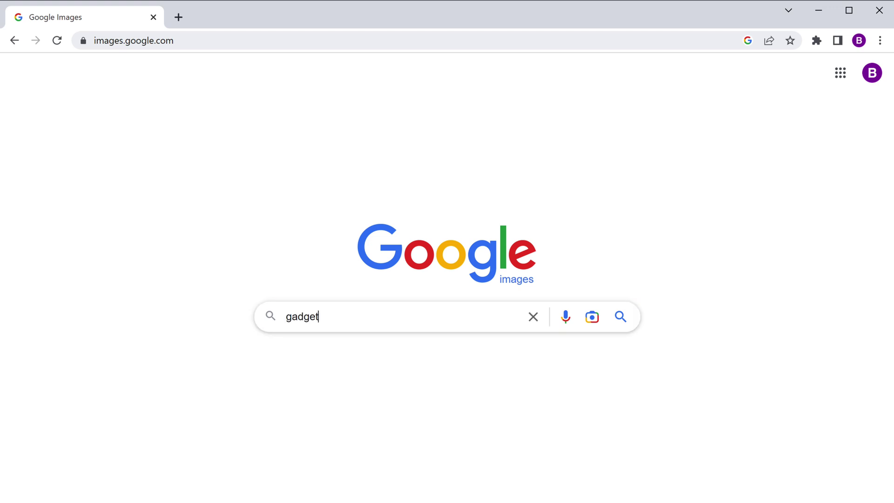
key(Return)
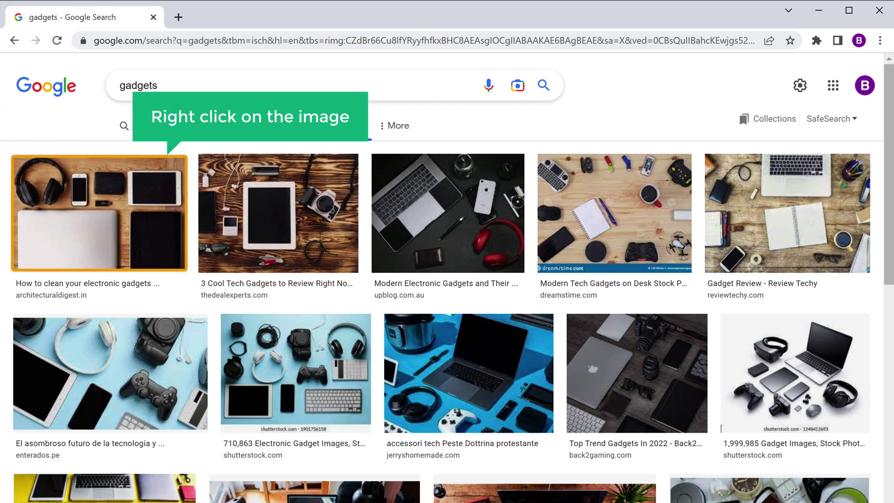
Lens-search the first gadgets image, checking the headphones, white tablet and black tablet
right_click(90, 225)
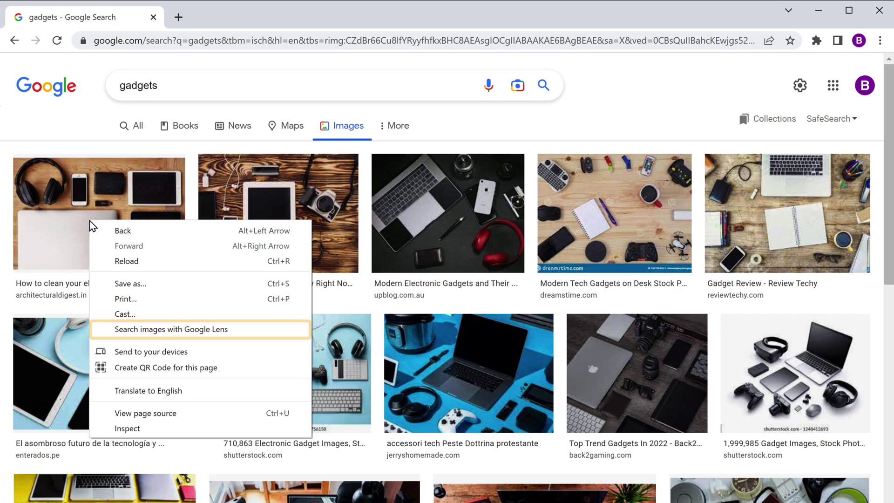
click(165, 330)
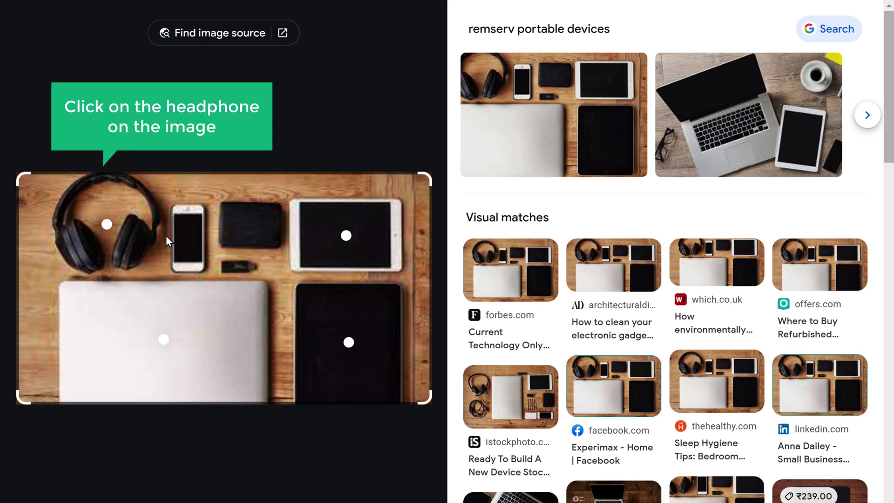
click(107, 226)
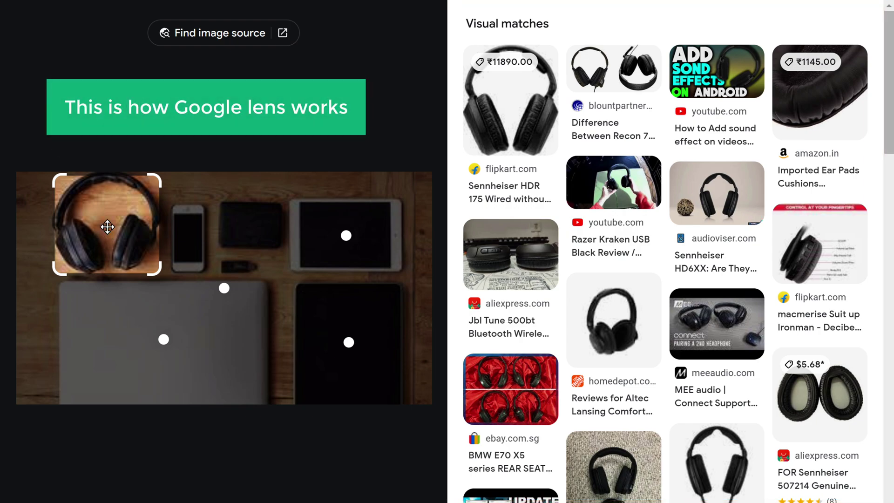
click(346, 236)
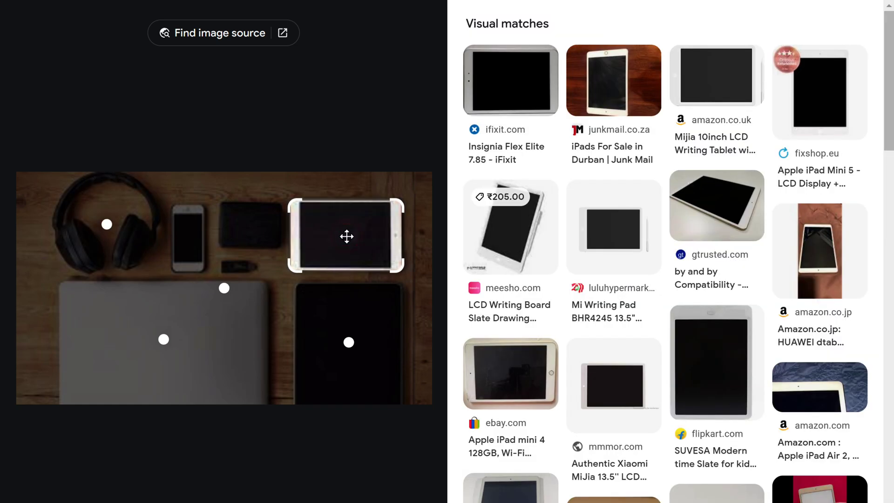
click(349, 342)
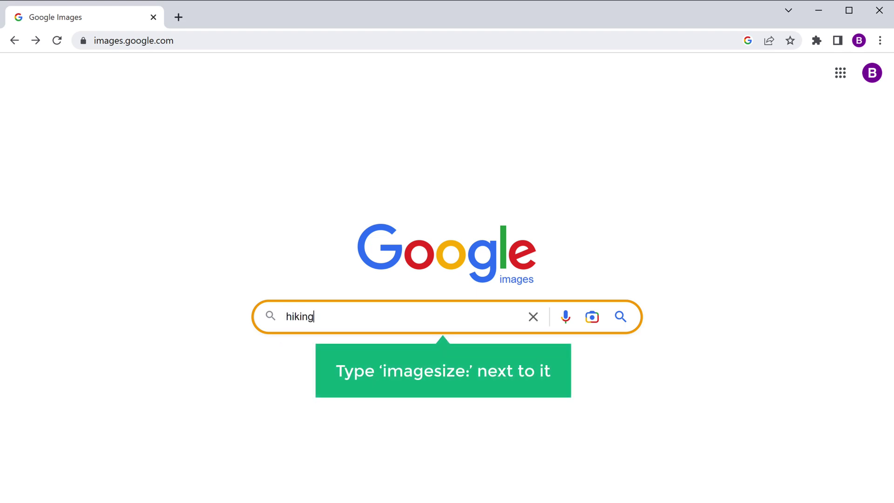
Search 'hiking imagesize:1920X1080' and preview the Hiking Wallpapers and forest hike images
text(imagesize:)
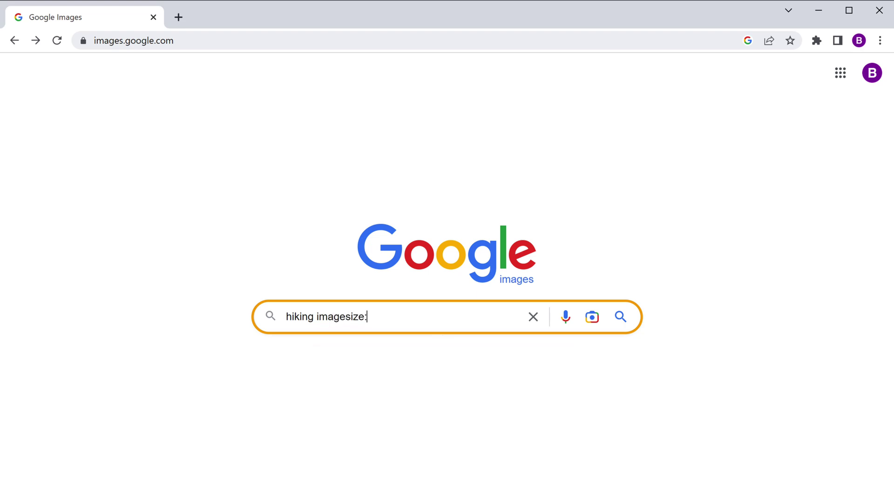
text(1920X1080)
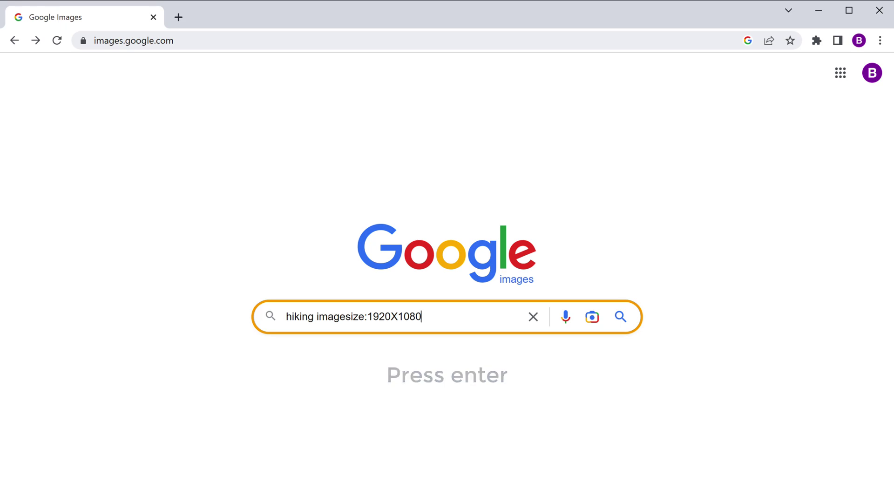
key(Return)
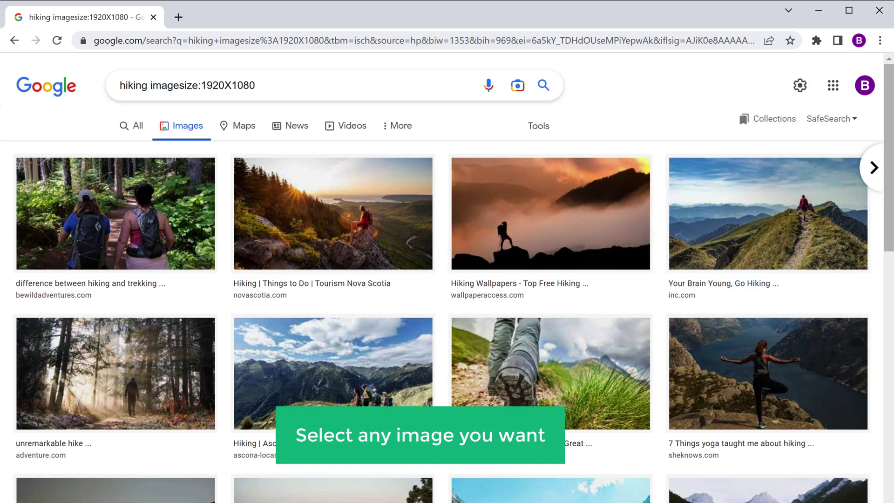
click(549, 223)
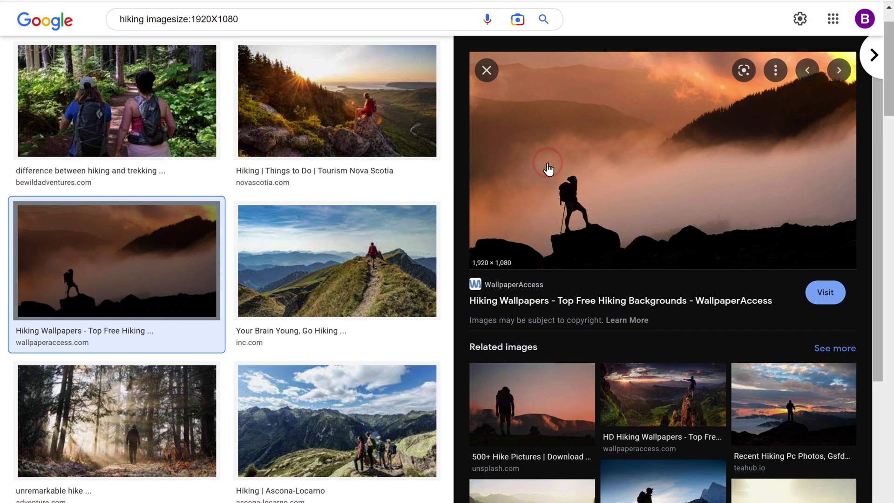
click(115, 423)
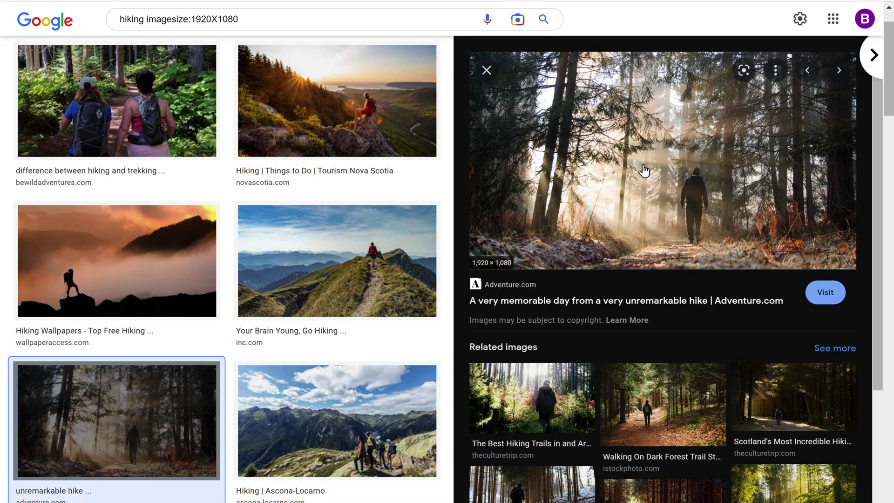